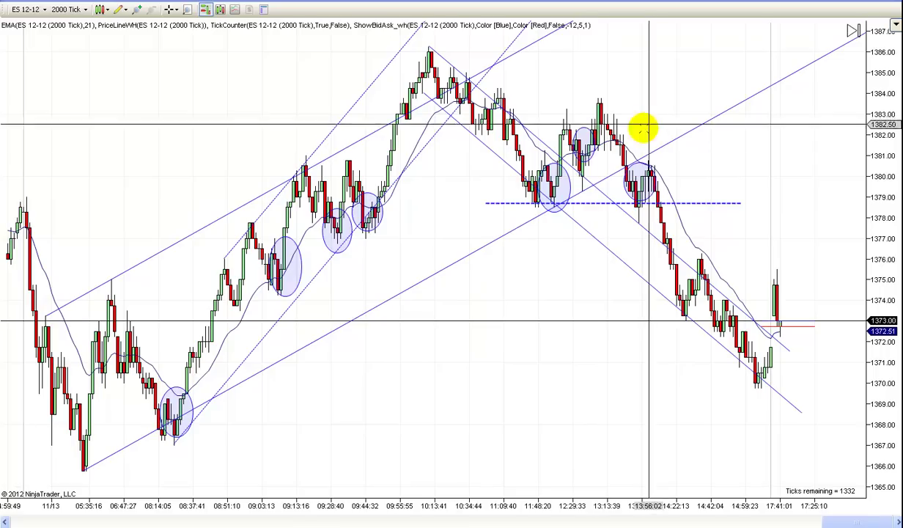
- Switch the chart cursor from the cross hair to the pointer
click(182, 10)
click(189, 19)
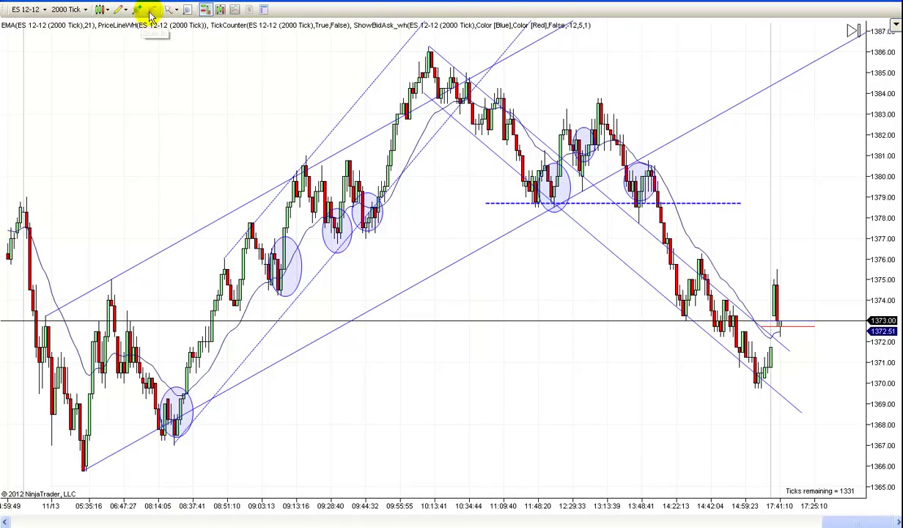
- Draw an arrow line from the chart's 1386 high down to the circled pullback low, and shift it toward the second high
click(126, 12)
click(91, 111)
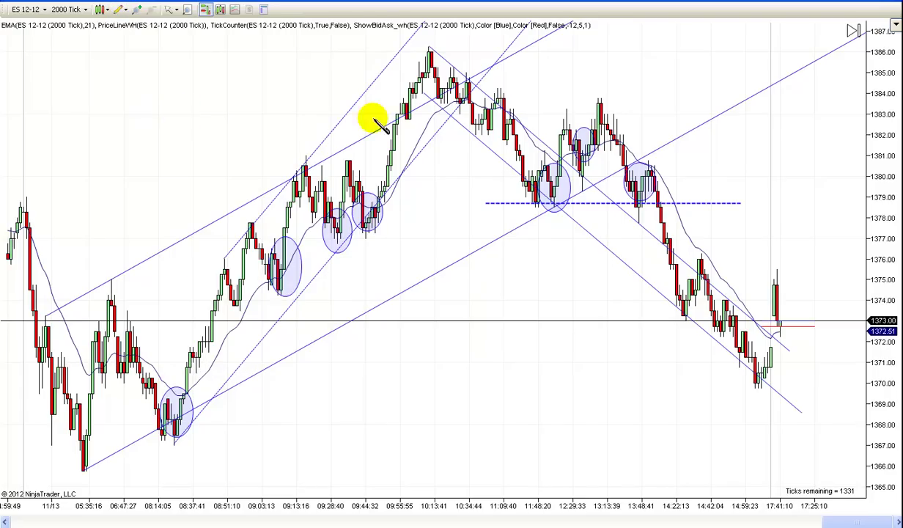
click(427, 48)
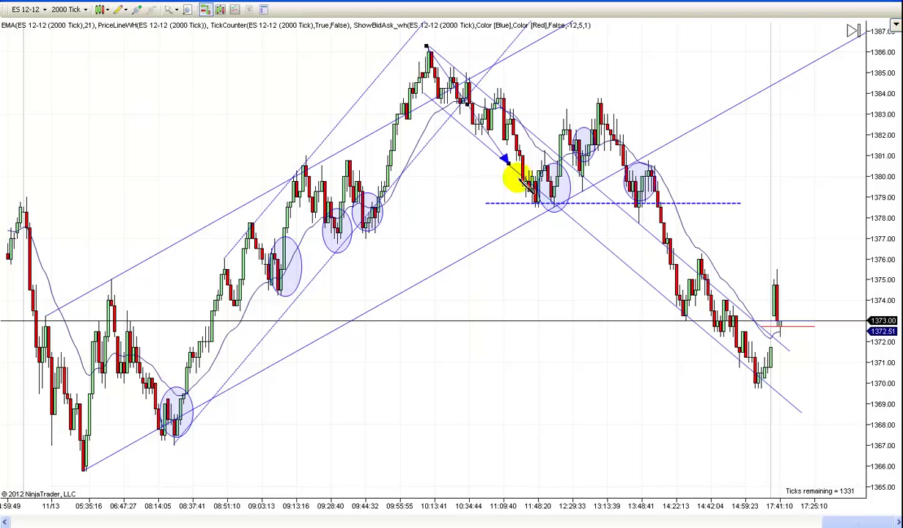
click(555, 207)
drag(506, 144, 671, 195)
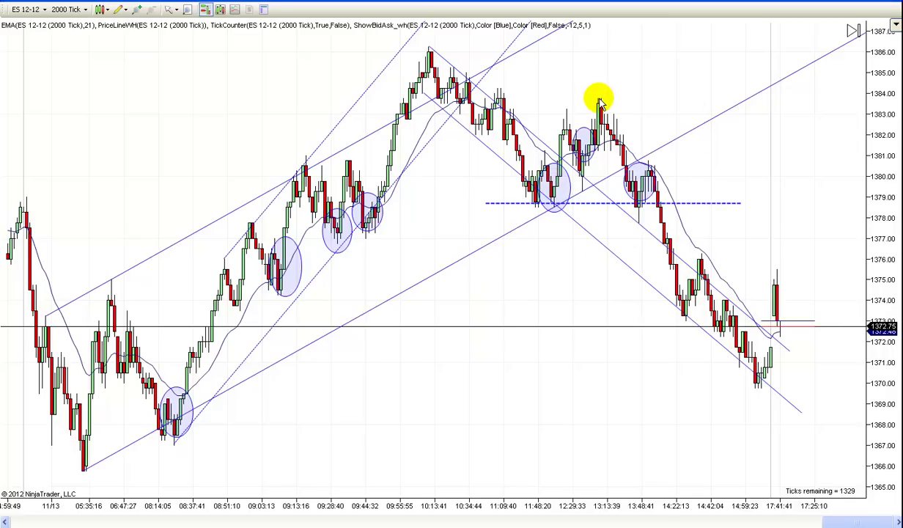
- Examine the circled pullbacks within the rising and falling trend channels across the ES 12-12 session
scroll(482, 352, up, 2)
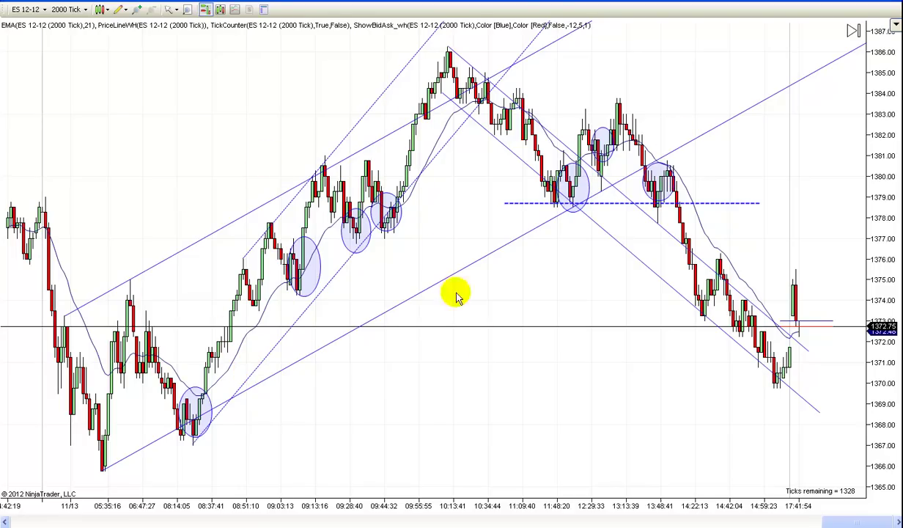
drag(435, 391, 486, 389)
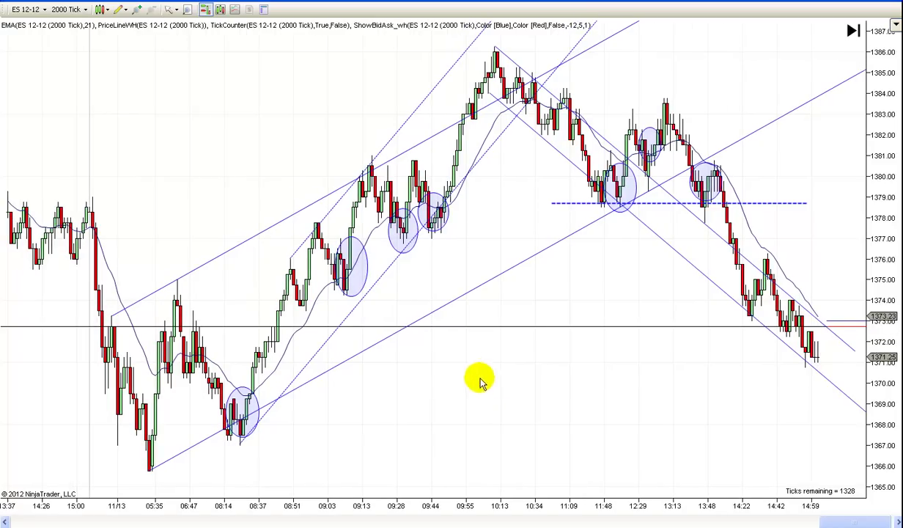
drag(579, 377, 542, 390)
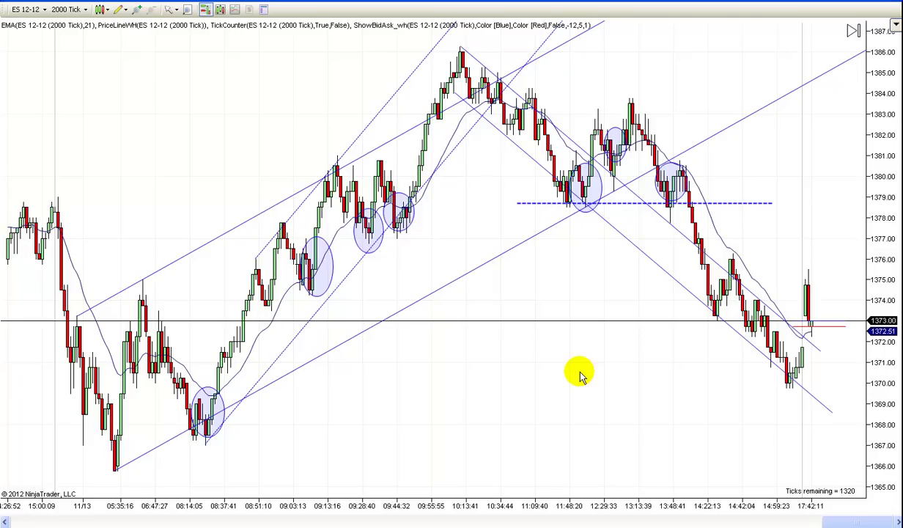
key(Down)
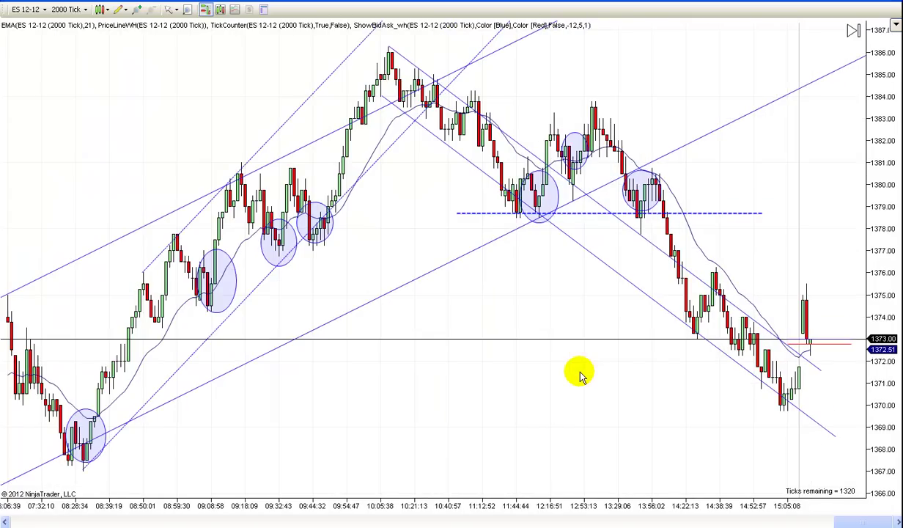
scroll(578, 446, up, 3)
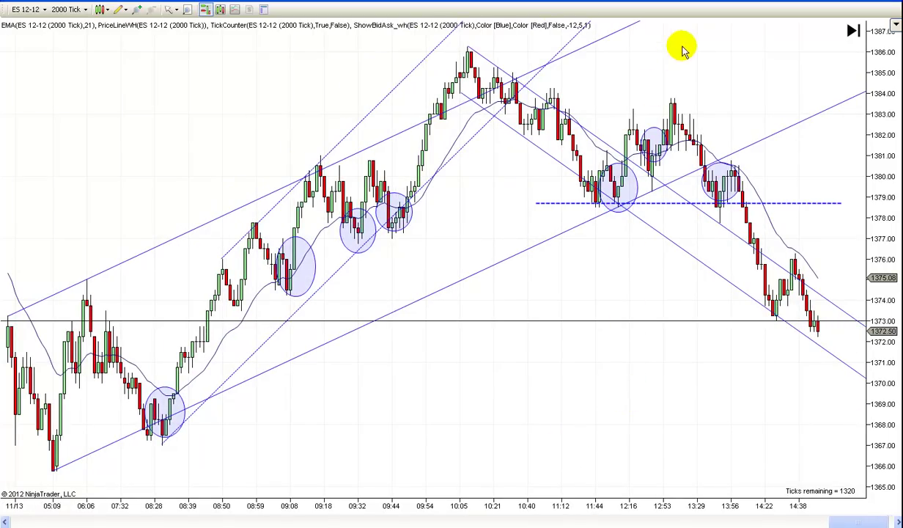
drag(664, 363, 498, 376)
drag(567, 434, 657, 448)
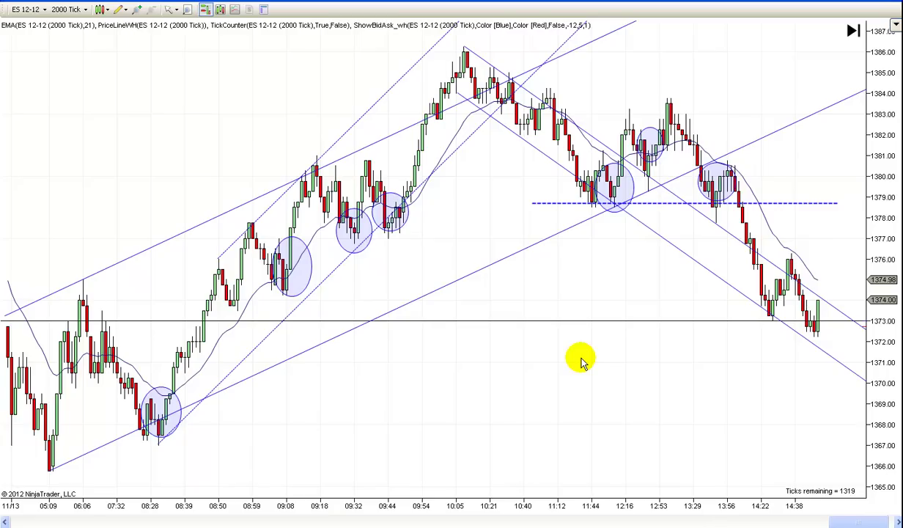
scroll(581, 363, down, 2)
scroll(602, 408, up, 2)
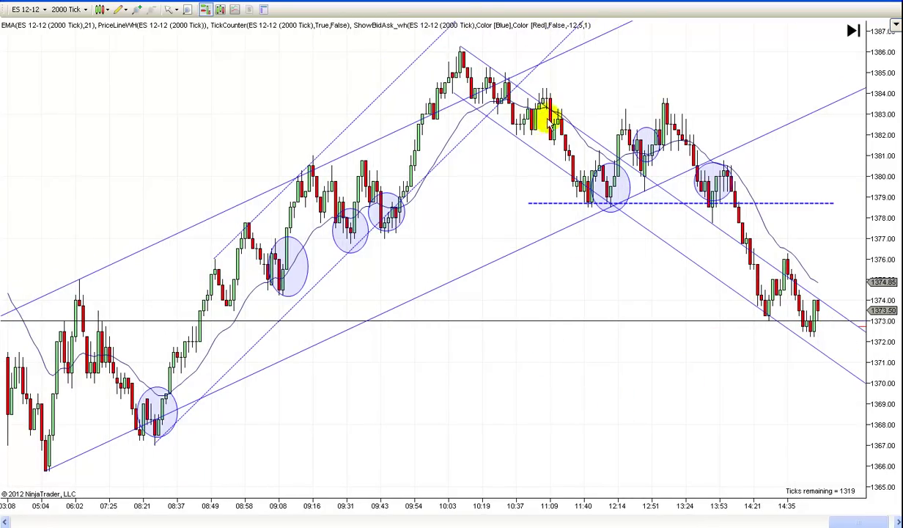
scroll(637, 355, down, 3)
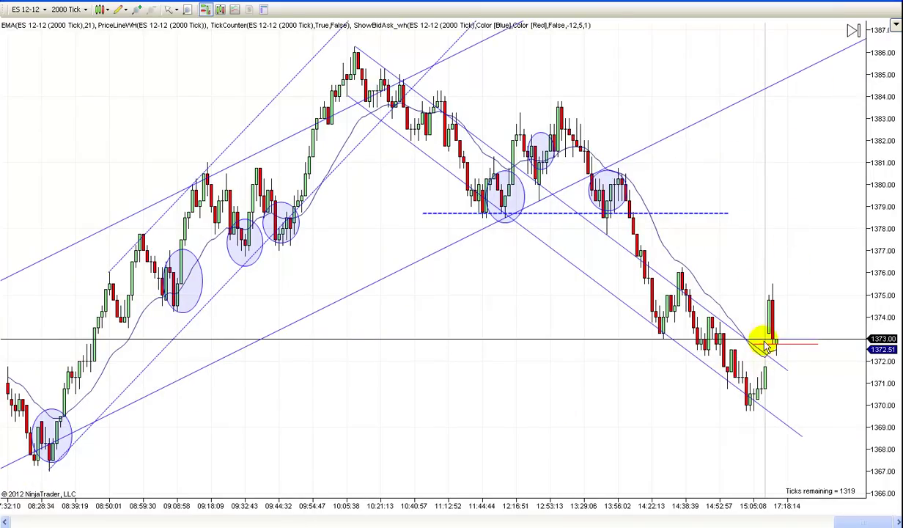
scroll(579, 414, up, 3)
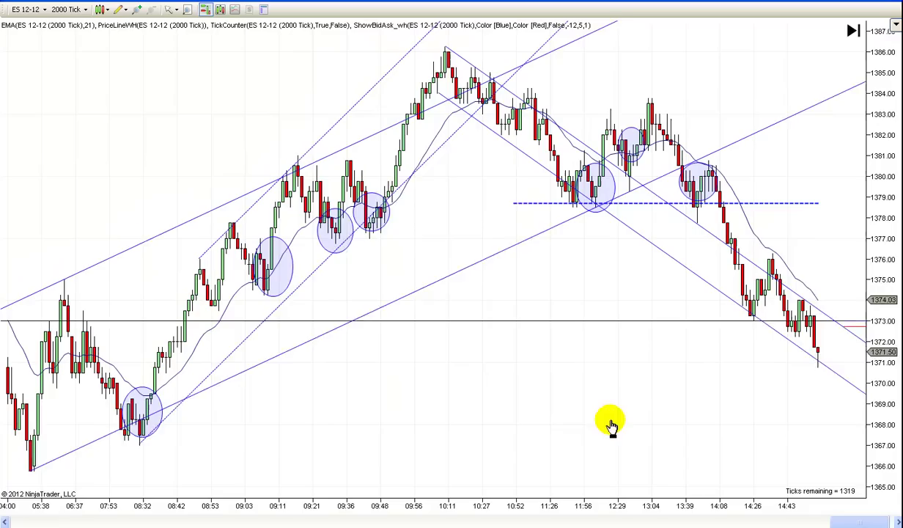
- Draw a horizontal line at about 1367.50 across the lows near 05:09 and the circled 08:28 pullback
scroll(531, 432, up, 6)
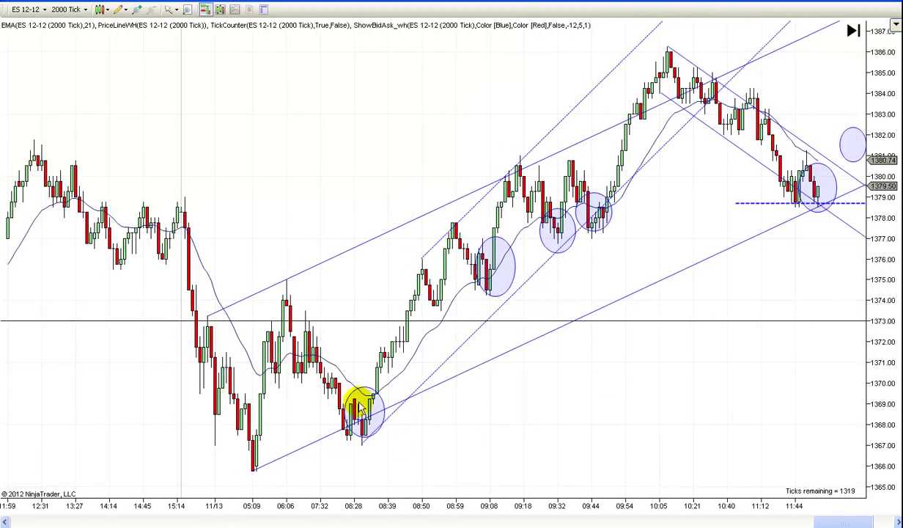
click(122, 9)
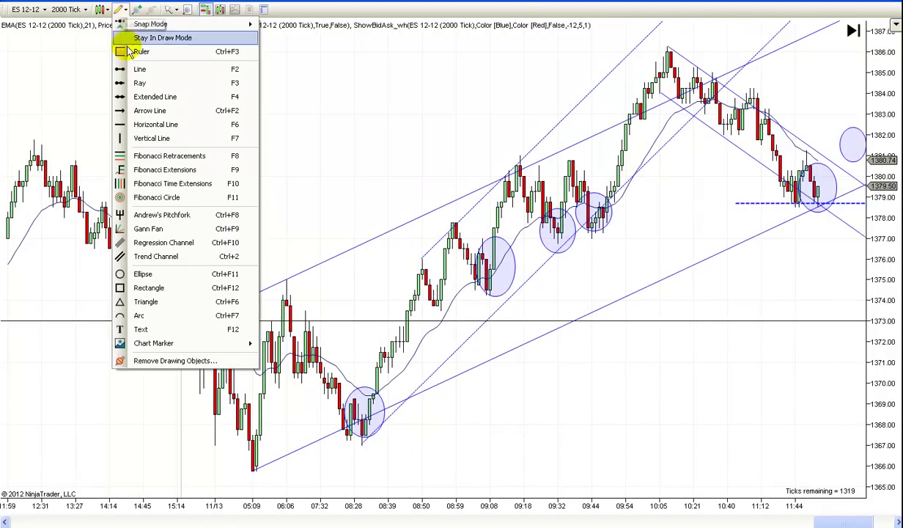
click(78, 67)
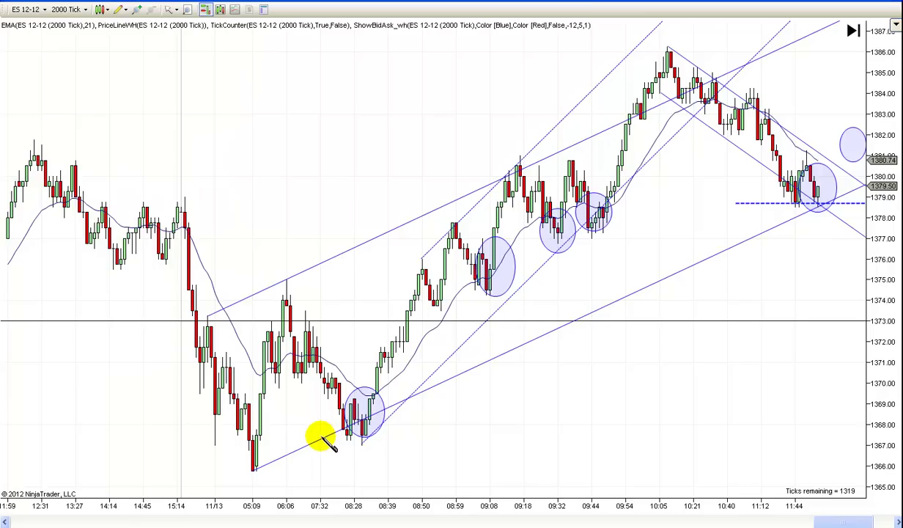
click(200, 430)
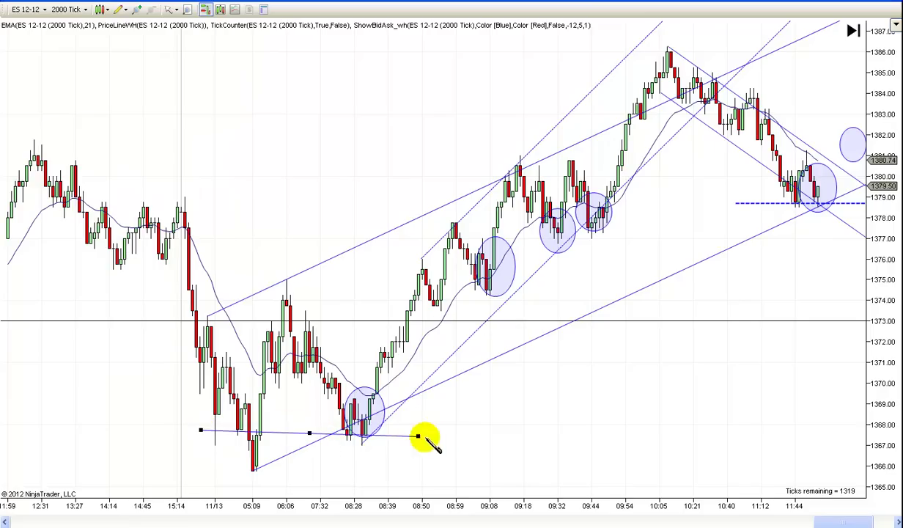
click(462, 434)
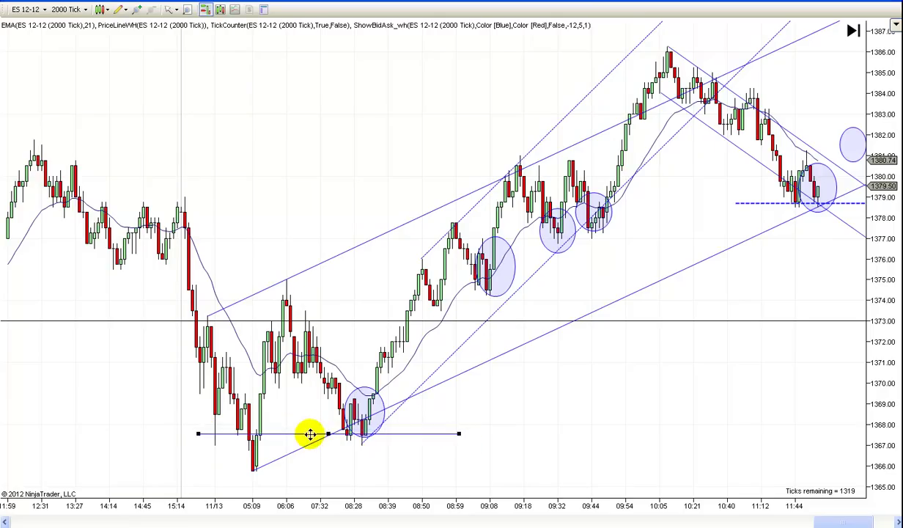
- Increase the new horizontal line's width by one and change its dash style to dashed
double_click(310, 434)
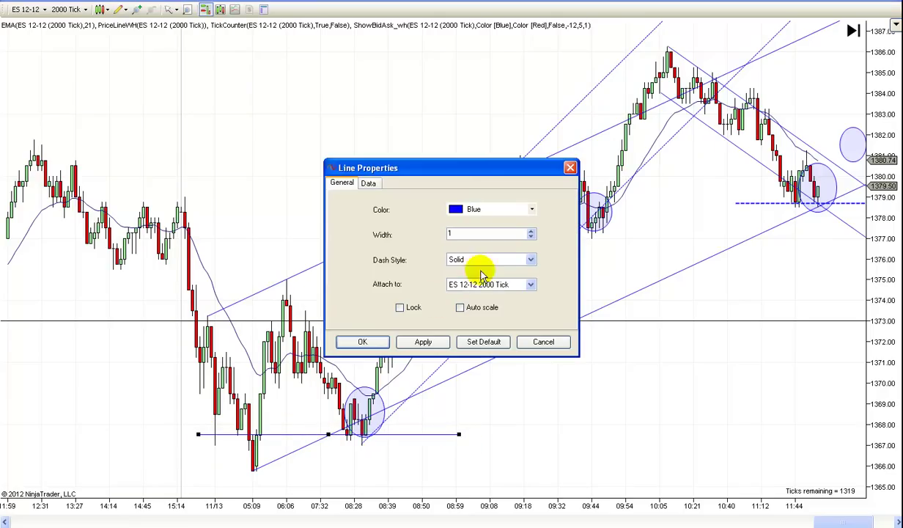
click(531, 230)
click(531, 261)
click(517, 279)
click(414, 342)
click(389, 342)
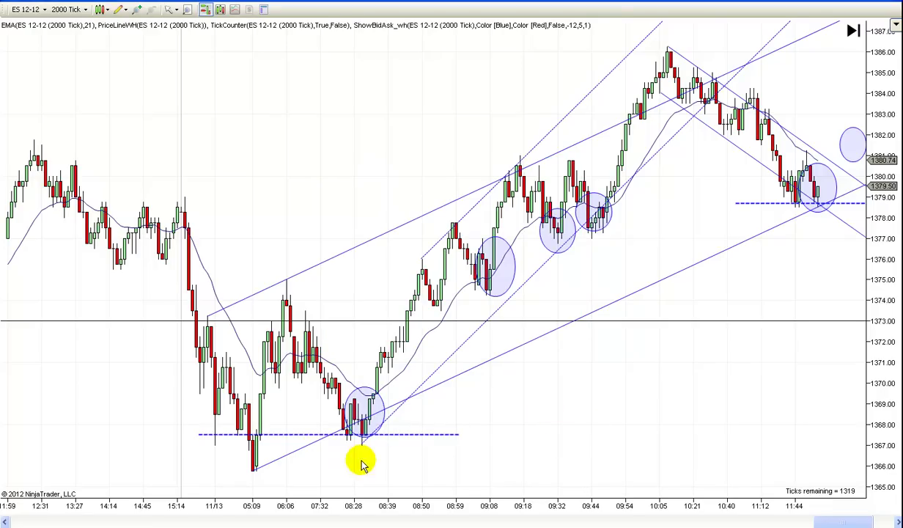
- Reposition the dashed line slightly earlier in time, at about 1367.50 through the 08:28 lows, and deselect it
drag(297, 434, 289, 440)
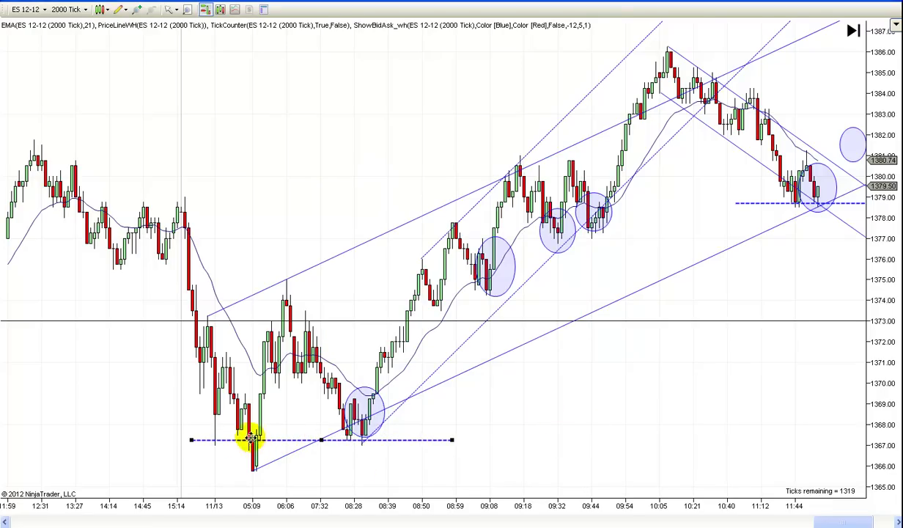
drag(288, 439, 288, 434)
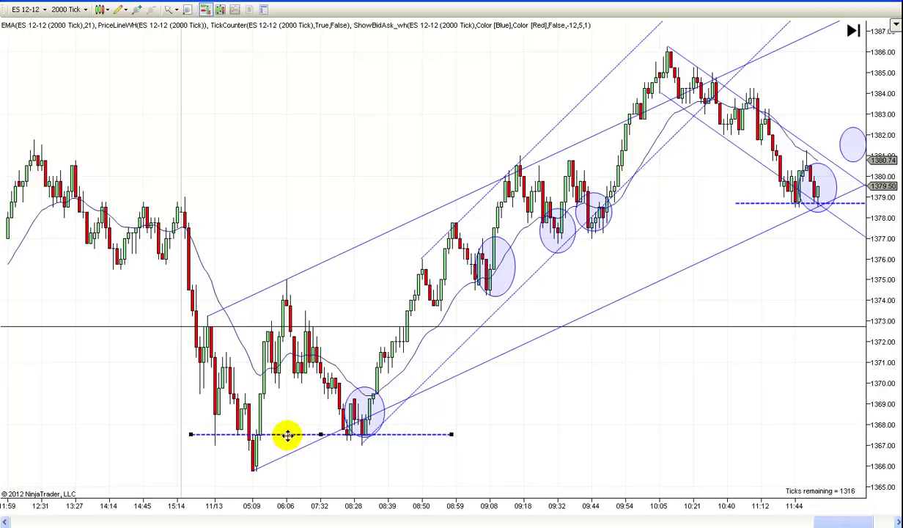
click(459, 435)
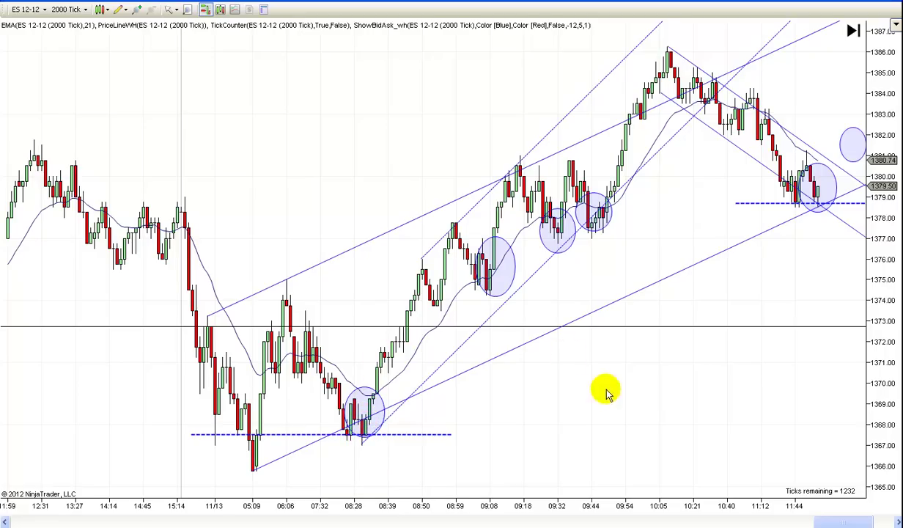
- Compare the dashed level at the early 08:28 double bottom with the swings in the falling channel
drag(601, 387, 383, 403)
drag(651, 412, 494, 359)
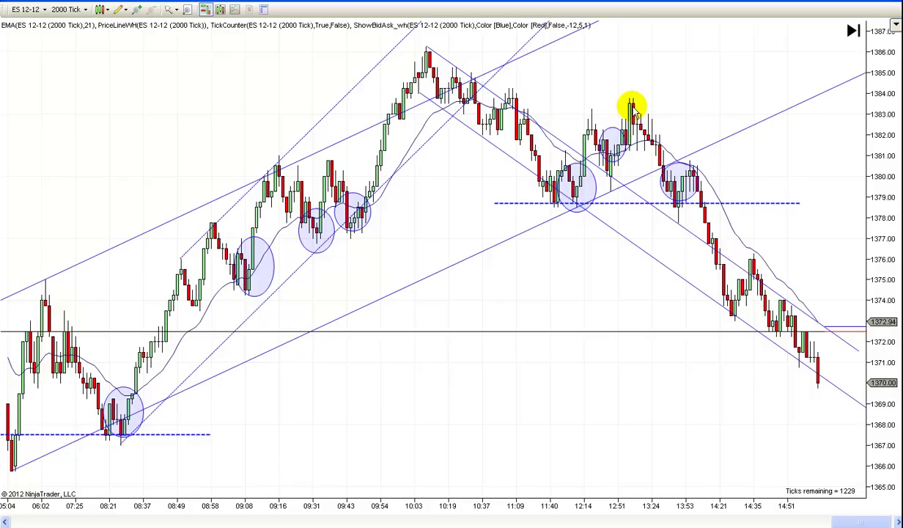
scroll(389, 331, up, 3)
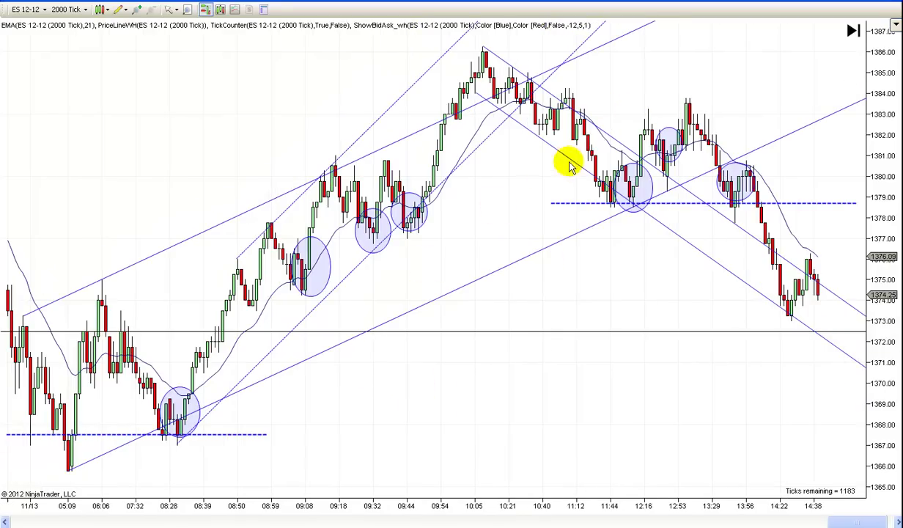
drag(463, 451, 524, 443)
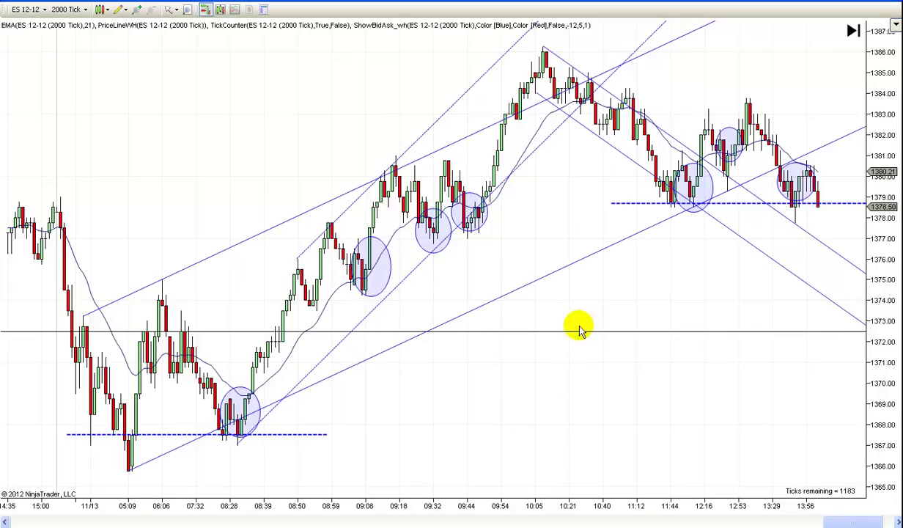
drag(541, 378, 414, 323)
drag(600, 467, 646, 465)
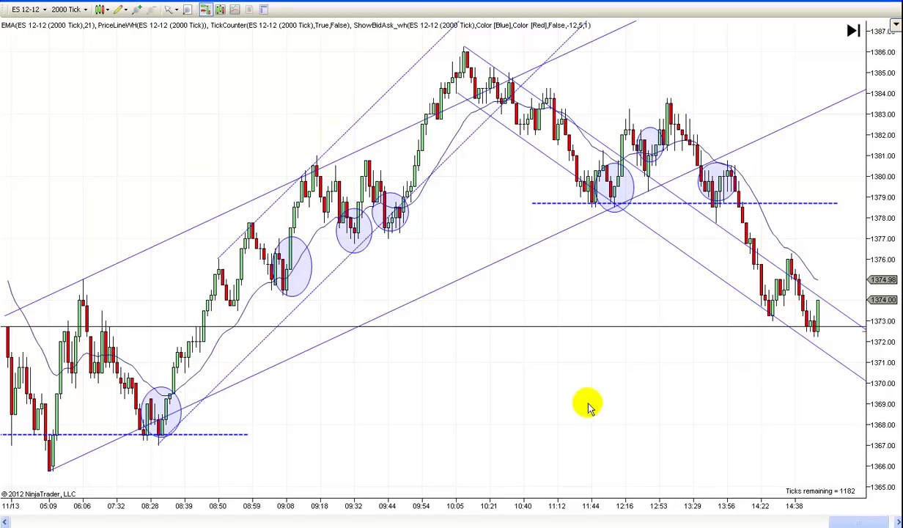
scroll(694, 397, up, 4)
scroll(699, 398, down, 1)
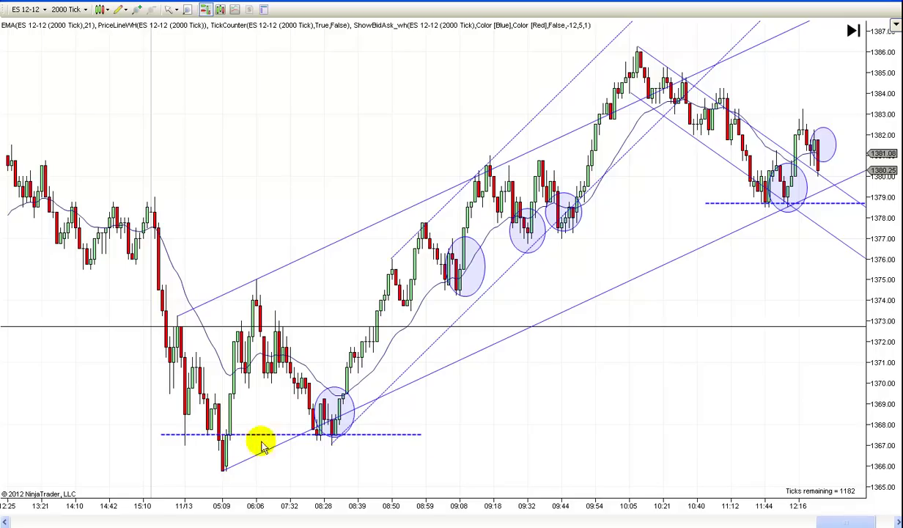
scroll(513, 422, down, 1)
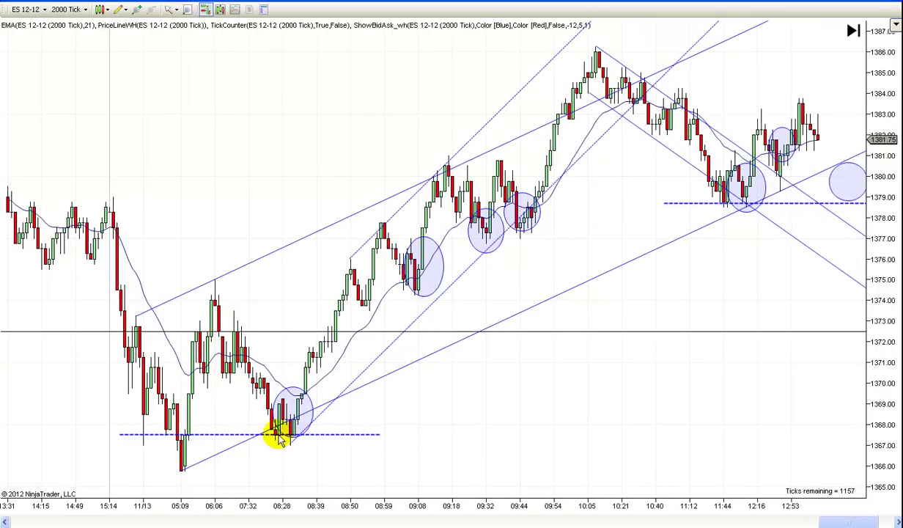
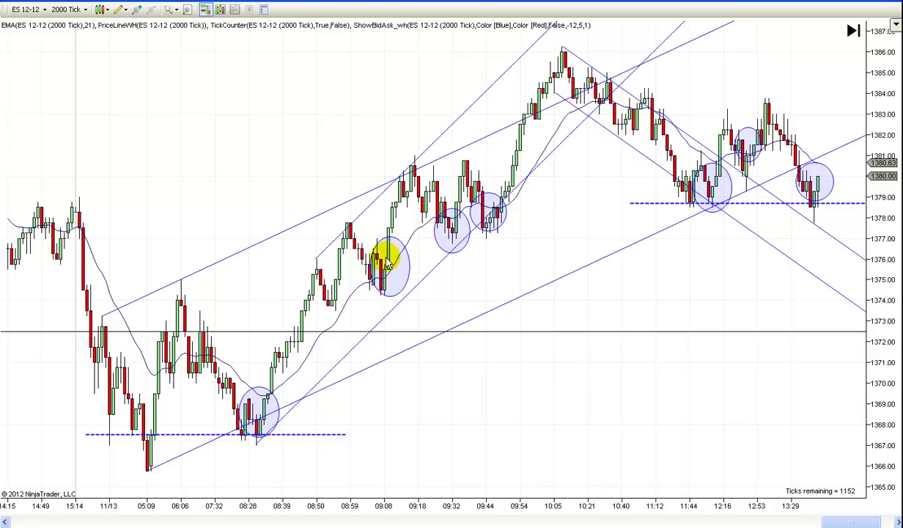
- Duplicate the lower dashed line and place the copy at about 1374.50 under the circled 09:08 pullback lows
right_click(174, 434)
key(Escape)
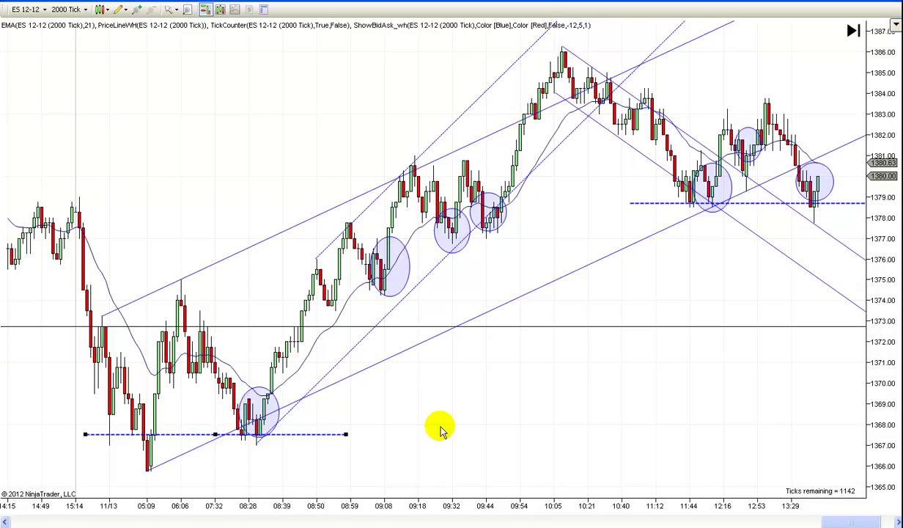
right_click(442, 431)
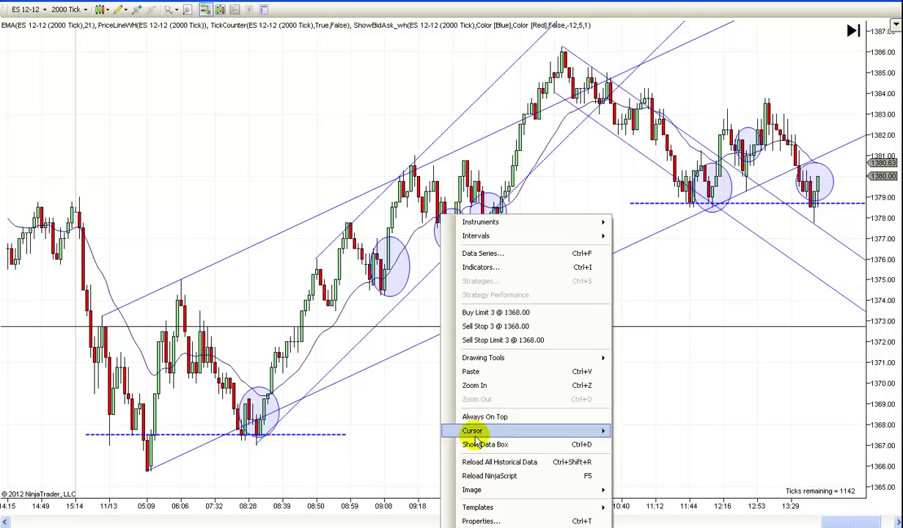
click(492, 379)
drag(198, 434, 371, 291)
click(356, 306)
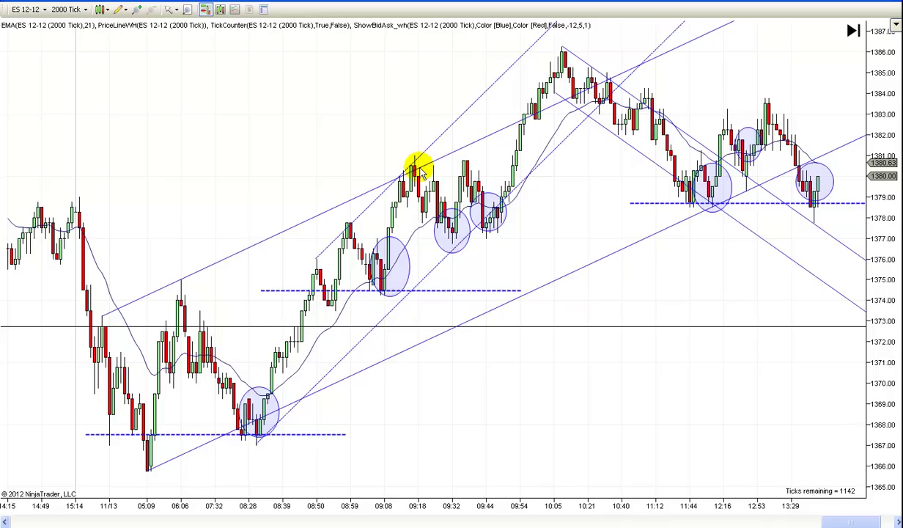
- Switch the chart cursor to Cross Hair
click(172, 10)
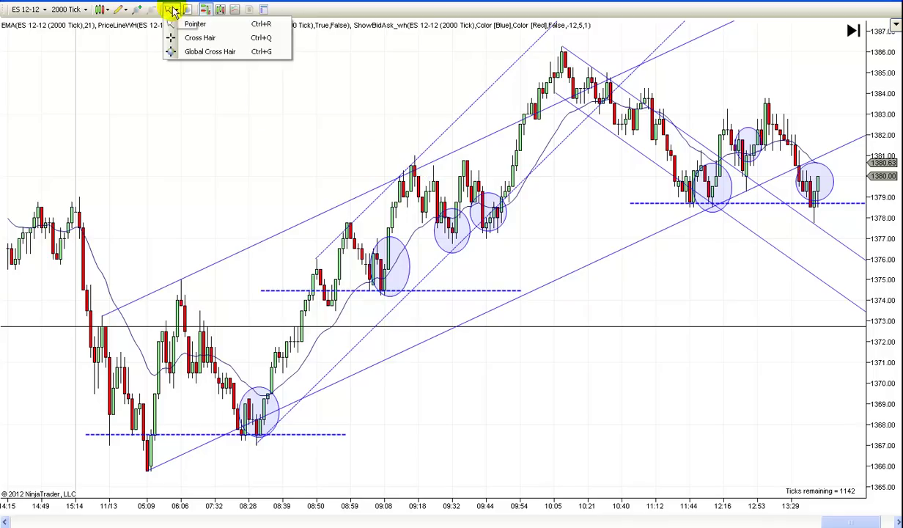
click(176, 39)
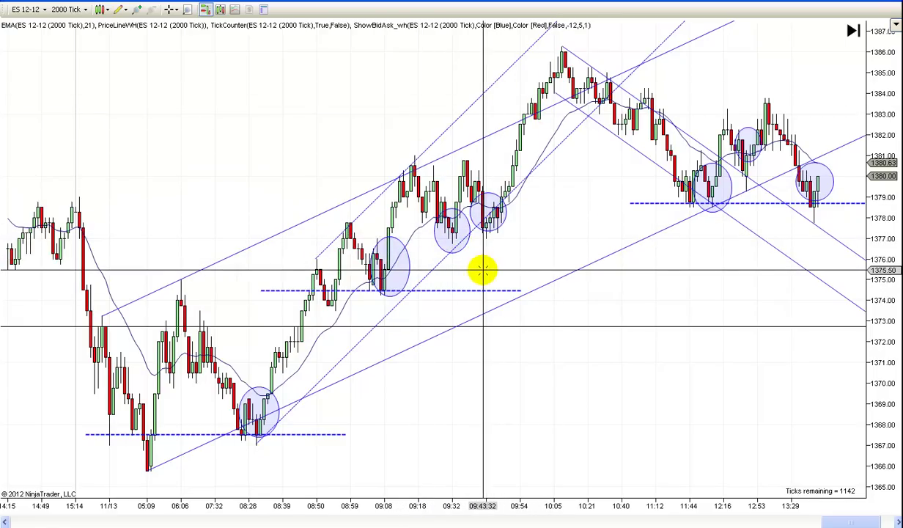
- Switch the chart cursor back to the standard arrow pointer
click(170, 10)
click(185, 27)
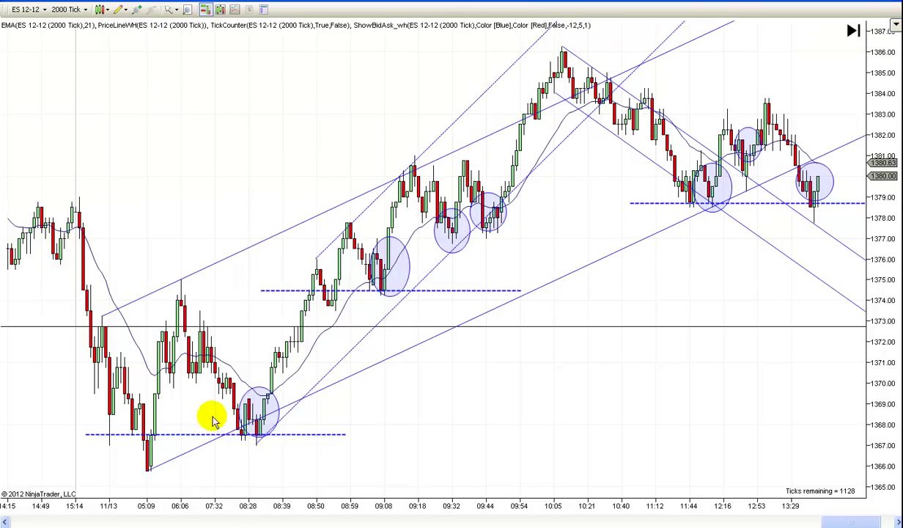
- Reposition the dotted upper line of the steep rising channel along the 08:59 and 09:18 swing highs, and deselect it
drag(484, 403, 392, 440)
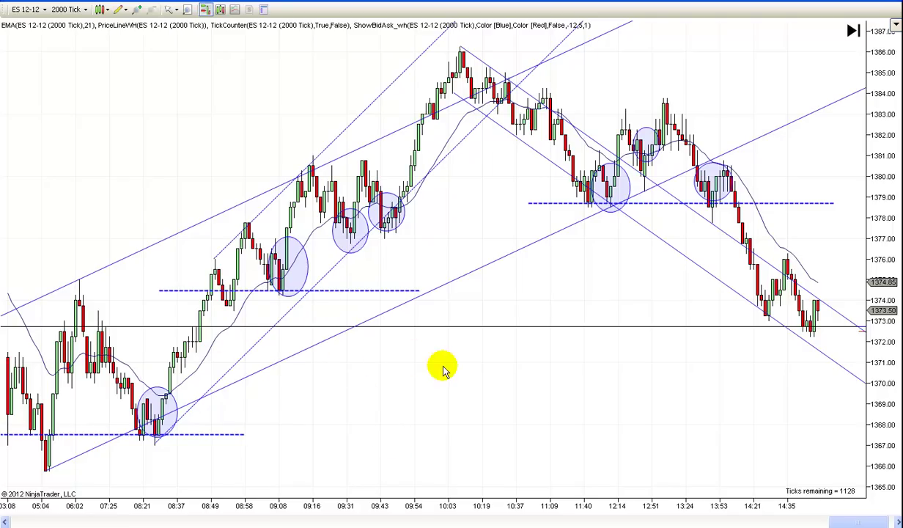
drag(443, 370, 465, 376)
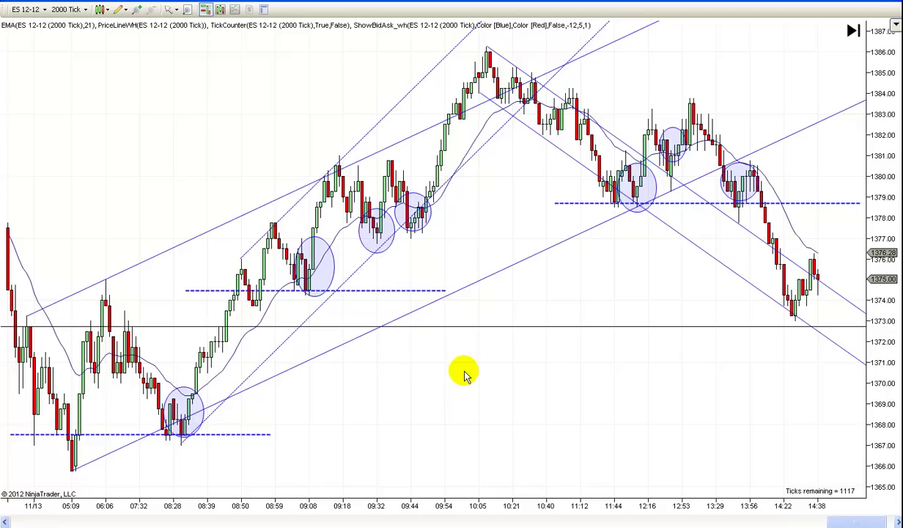
scroll(464, 374, up, 1)
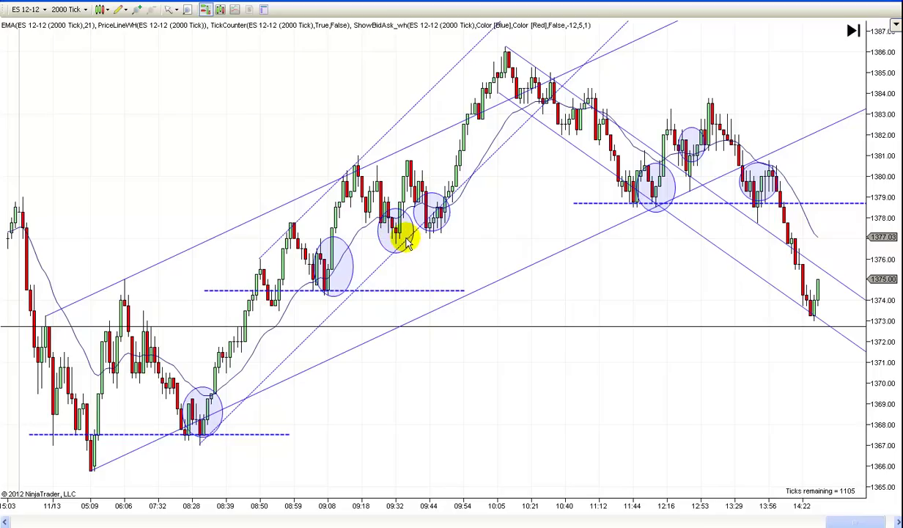
click(324, 193)
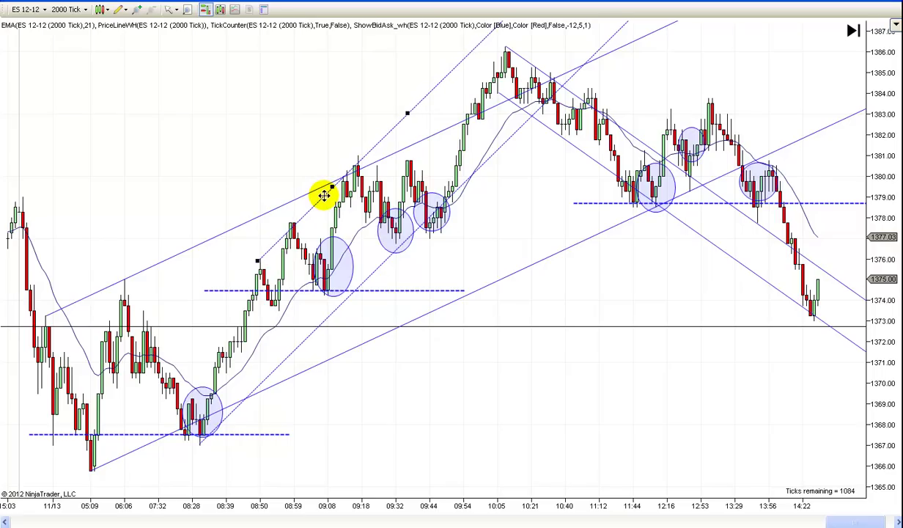
drag(283, 242, 286, 239)
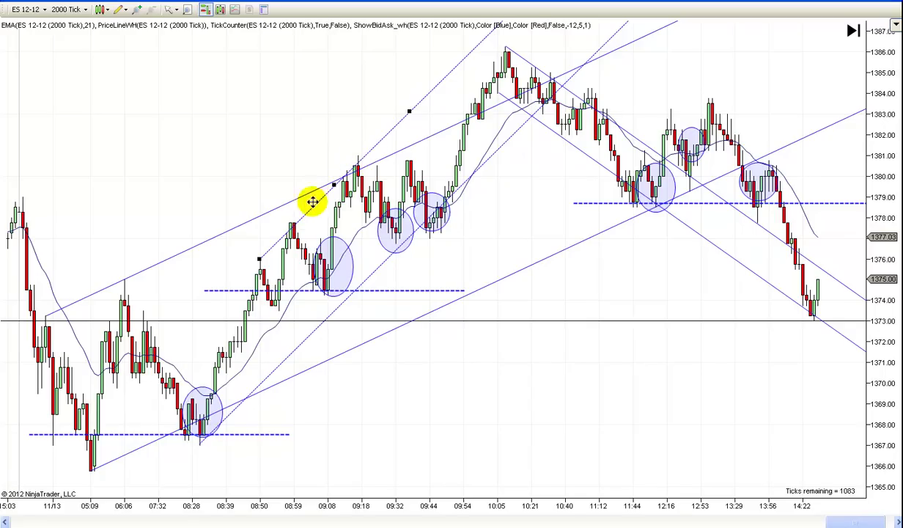
drag(302, 217, 250, 210)
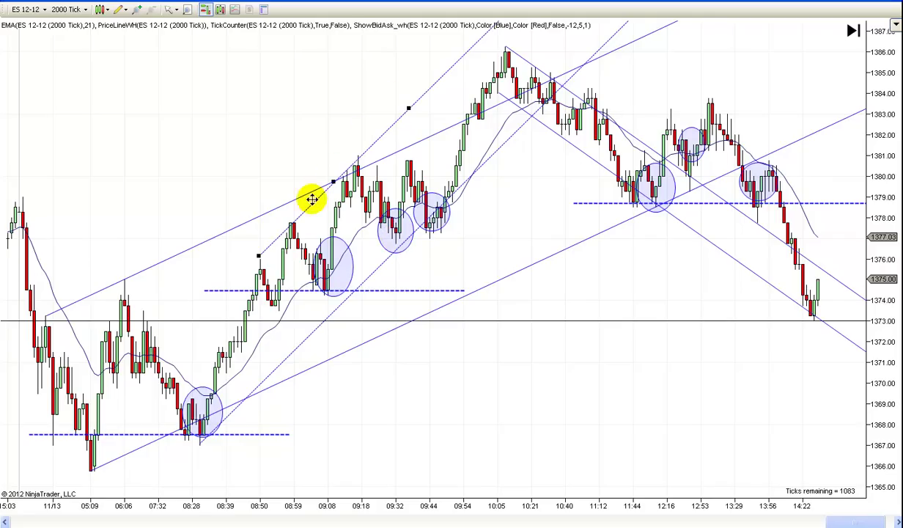
drag(306, 211, 304, 226)
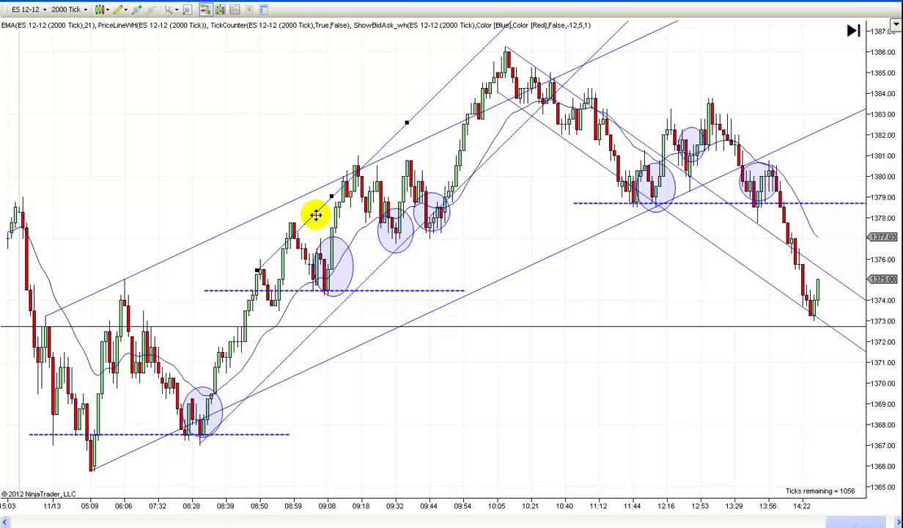
mouse_move(315, 214)
mouse_down()
mouse_move(308, 203)
mouse_move(257, 260)
mouse_move(335, 196)
mouse_move(318, 210)
mouse_move(320, 202)
mouse_up()
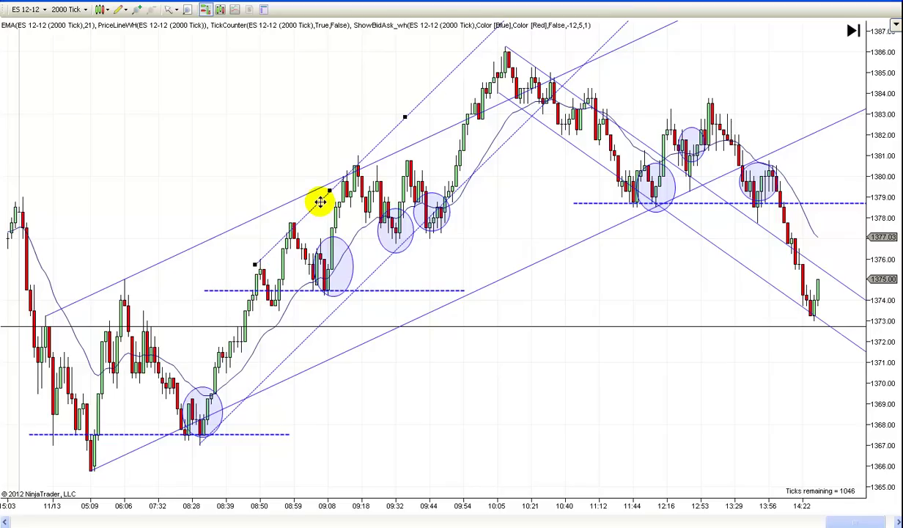
click(518, 398)
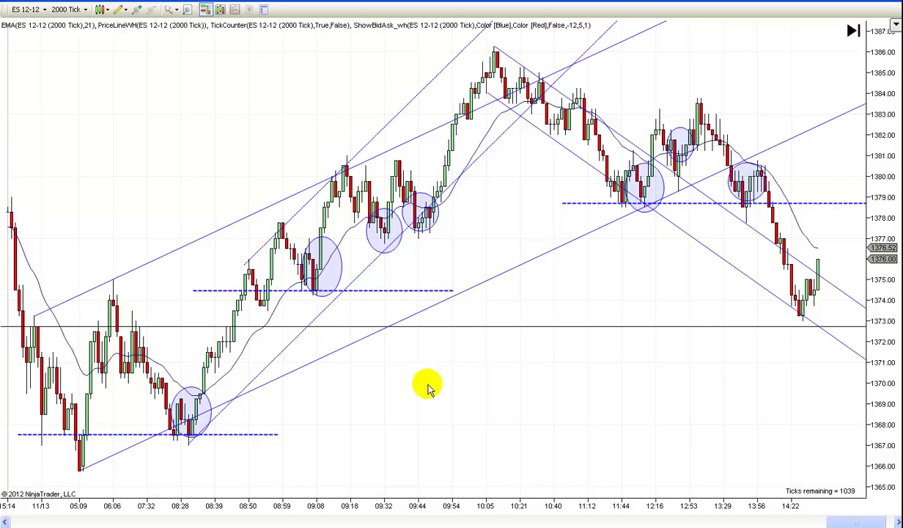
- Enlarge the ellipse around the 09:44 pullback lows to span about 1377.25 to 1379.50, and deselect it
scroll(429, 389, up, 3)
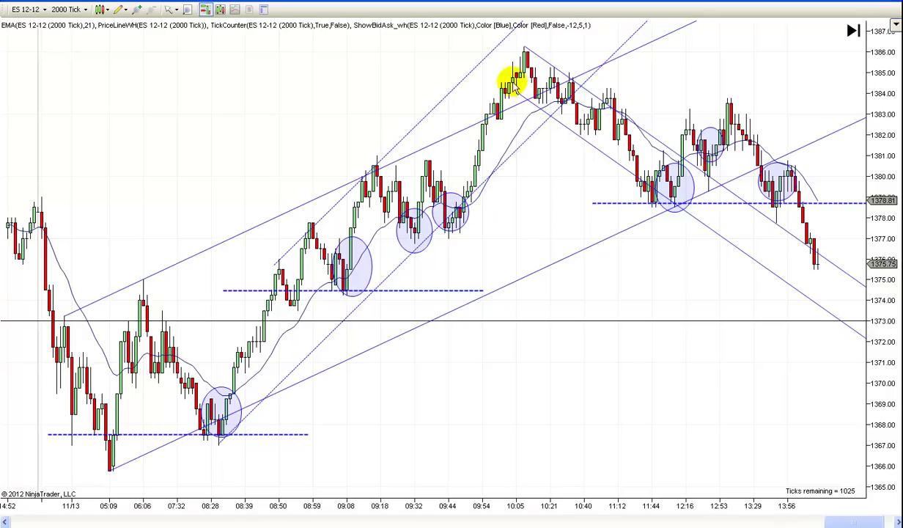
drag(530, 216, 539, 217)
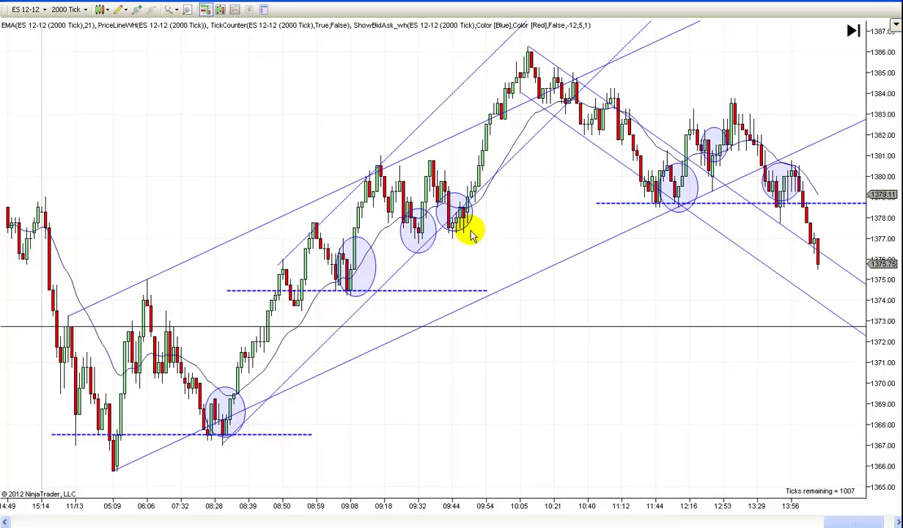
drag(464, 223, 464, 186)
click(517, 224)
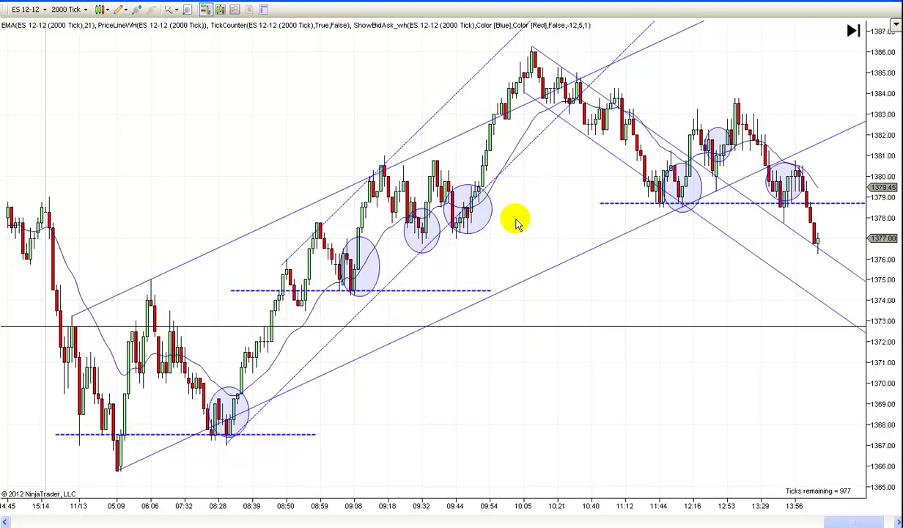
- Examine the rally from the circled 09:44 pullback to the 10:08 high and the start of the falling channel
scroll(516, 223, up, 3)
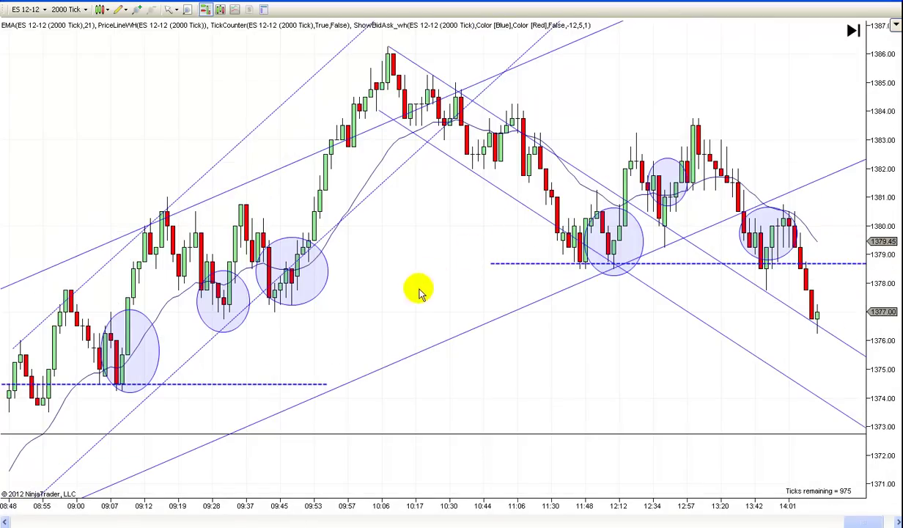
scroll(420, 291, down, 3)
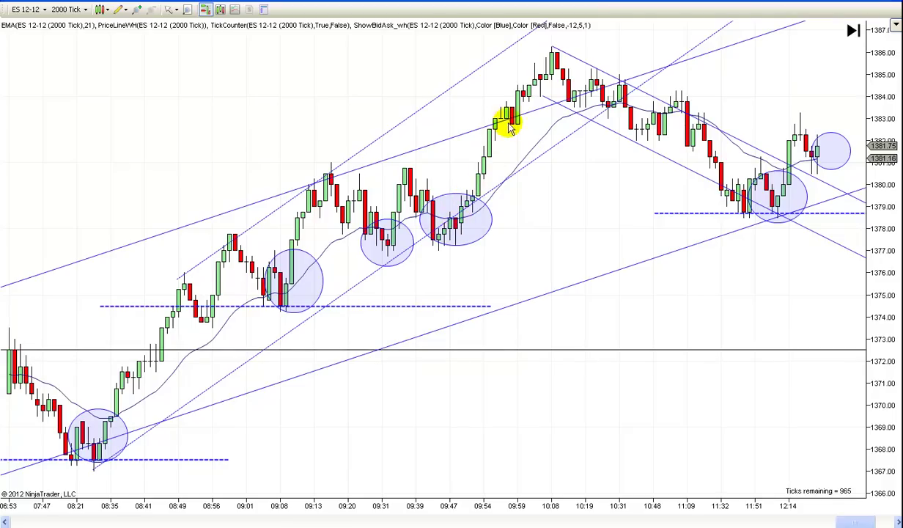
drag(560, 212, 522, 205)
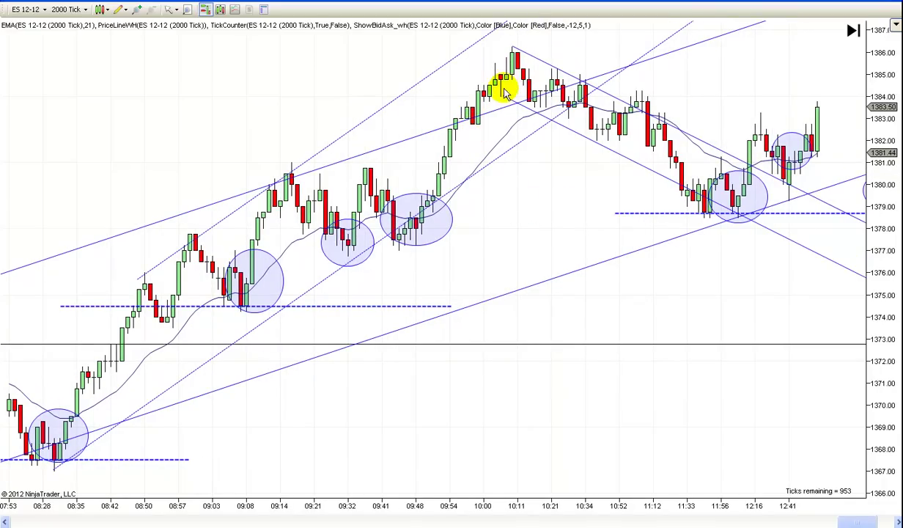
mouse_move(500, 175)
mouse_down()
mouse_move(566, 189)
mouse_move(538, 192)
mouse_move(496, 173)
mouse_up()
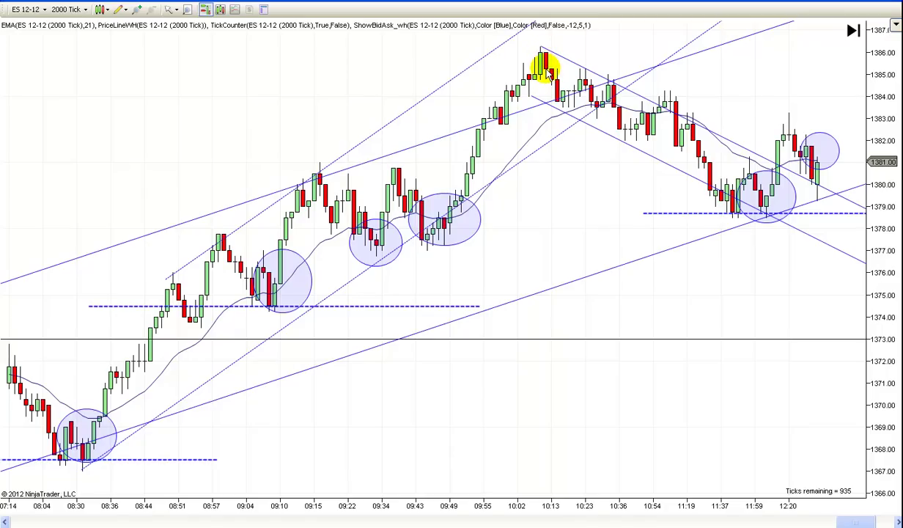
scroll(583, 189, up, 1)
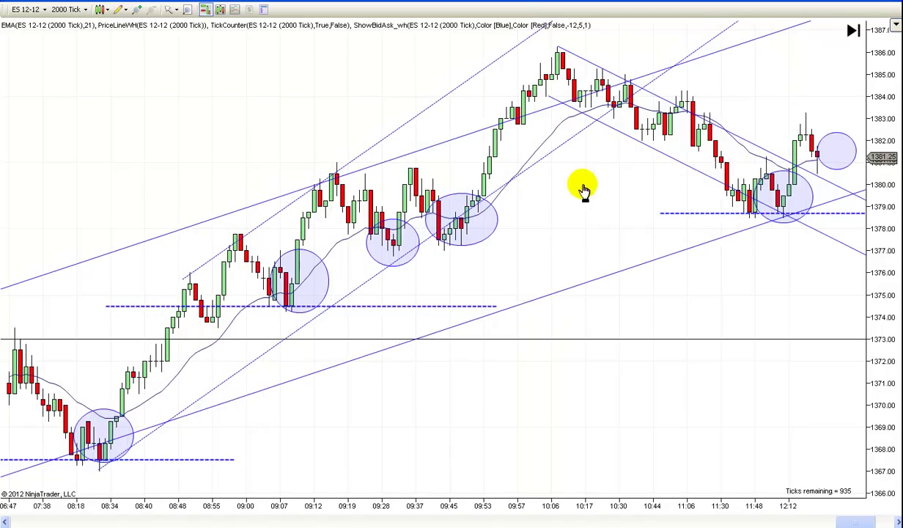
drag(588, 188, 559, 199)
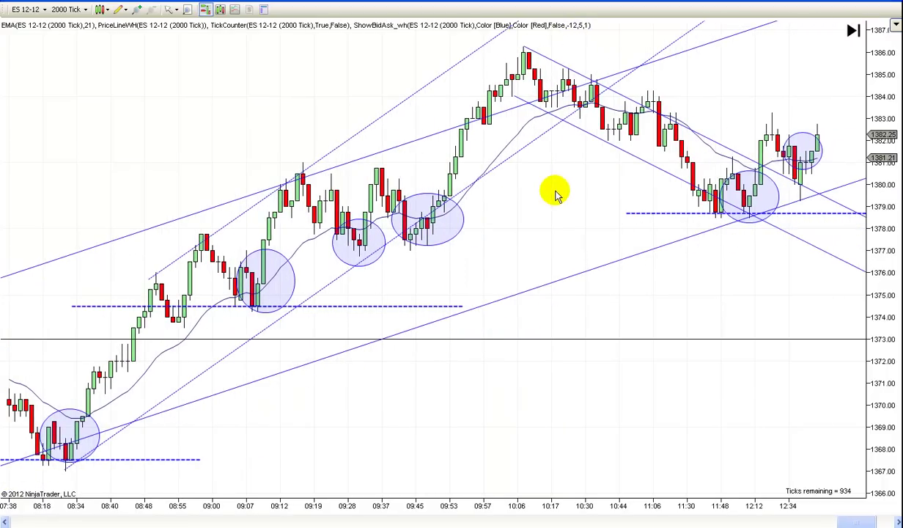
- Compare the circled 09:32 and 09:44 pullbacks with the moving average and the dotted rising channel line
scroll(559, 198, up, 2)
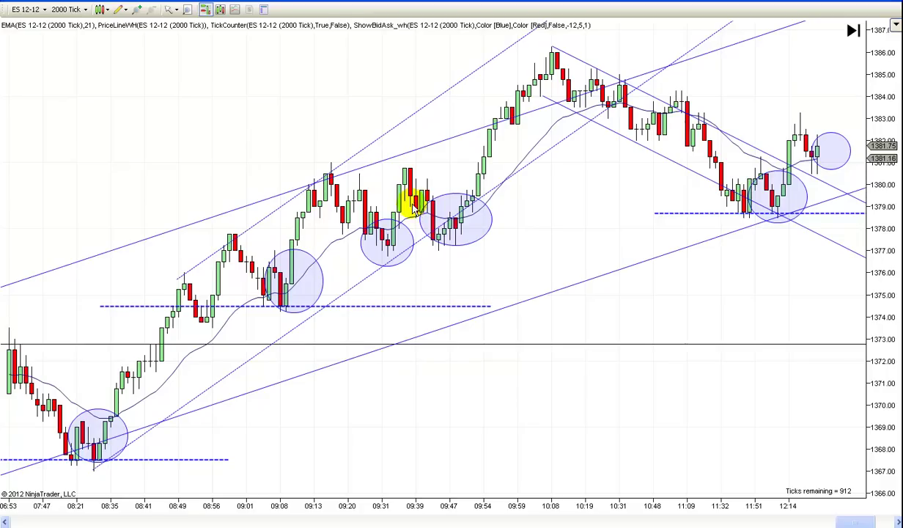
scroll(542, 254, left, 2)
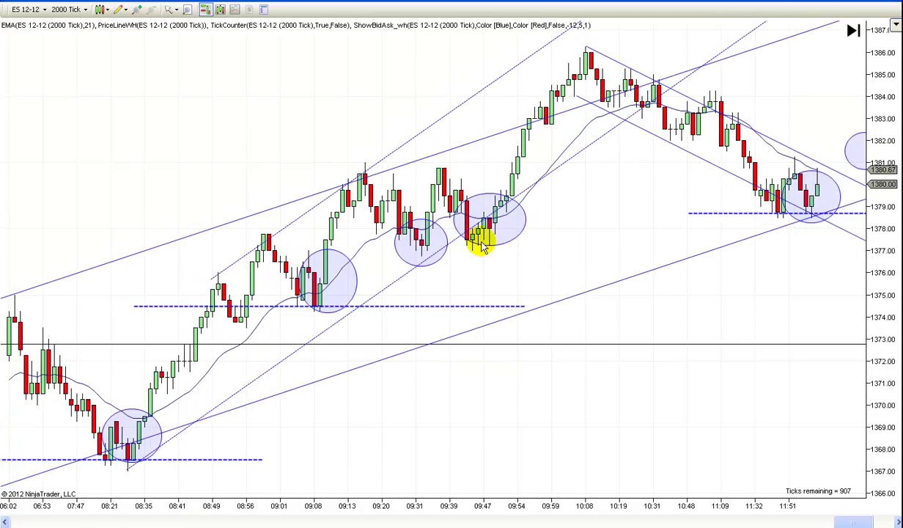
scroll(452, 168, left, 1)
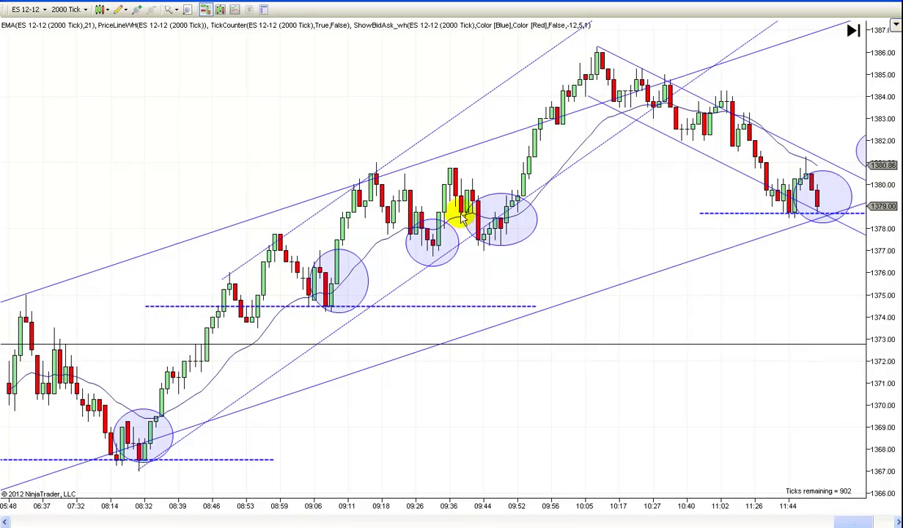
scroll(488, 168, right, 1)
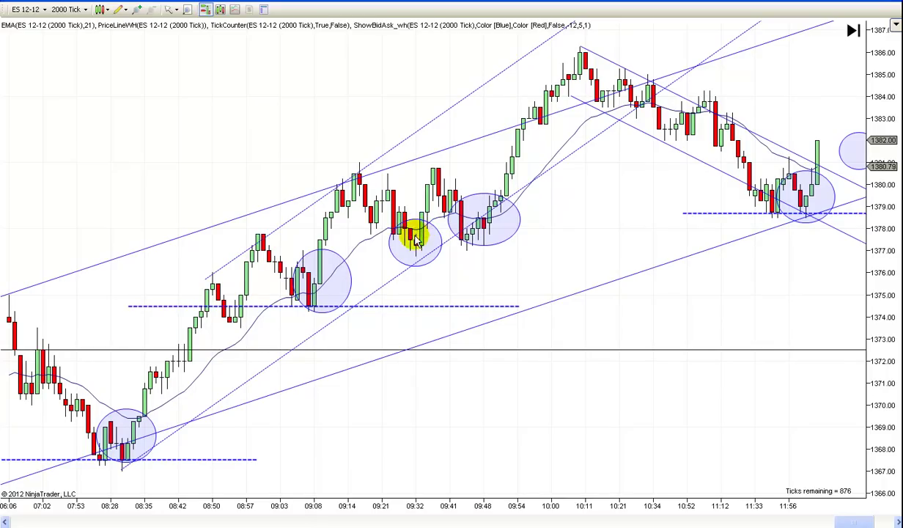
scroll(470, 268, right, 1)
drag(552, 247, 507, 251)
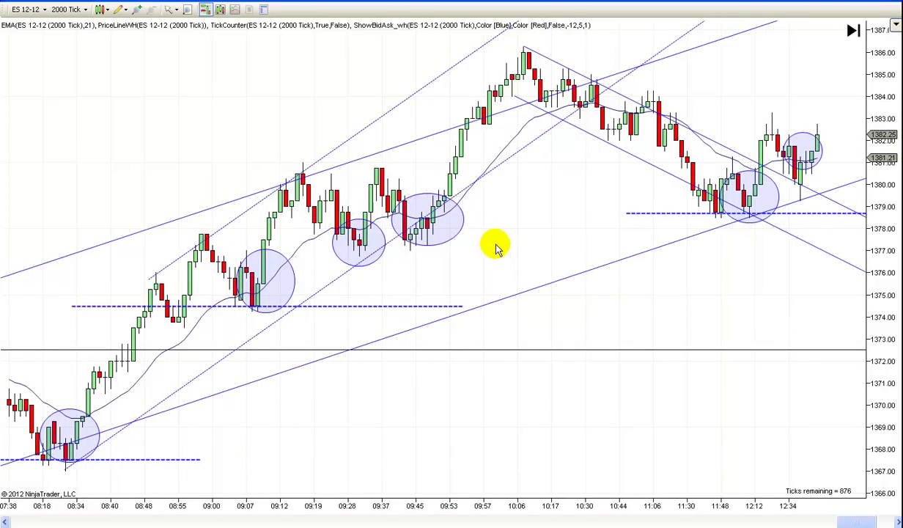
drag(496, 250, 535, 247)
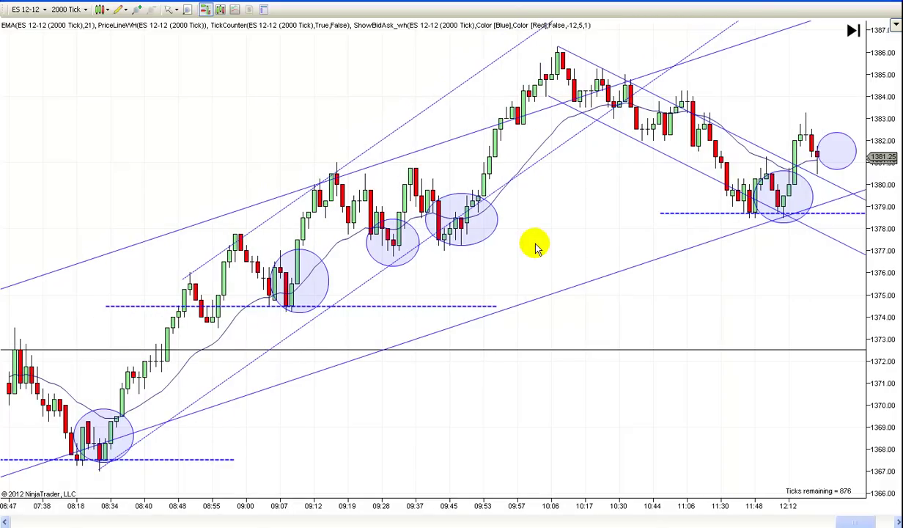
drag(536, 247, 571, 246)
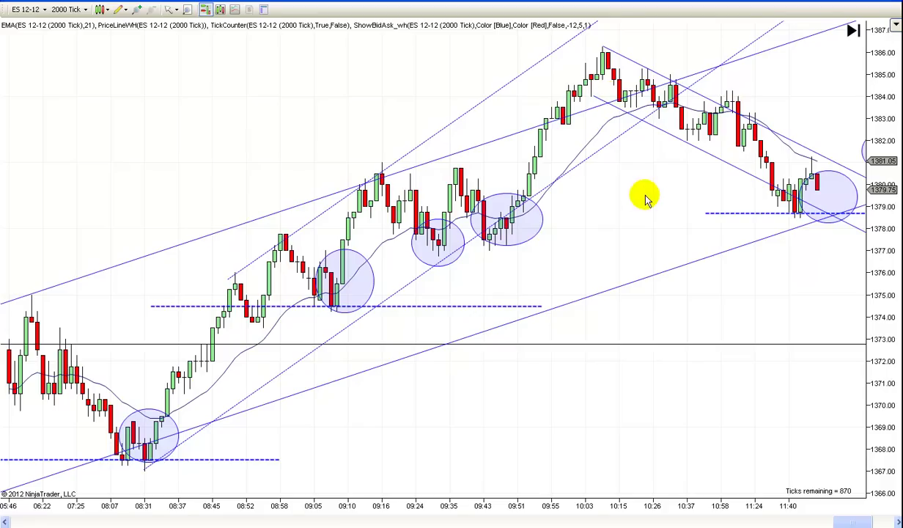
- Examine the falling channel's 11:02 swing high and the circled double bottom near 12:06 at the dashed support line
scroll(598, 204, down, 3)
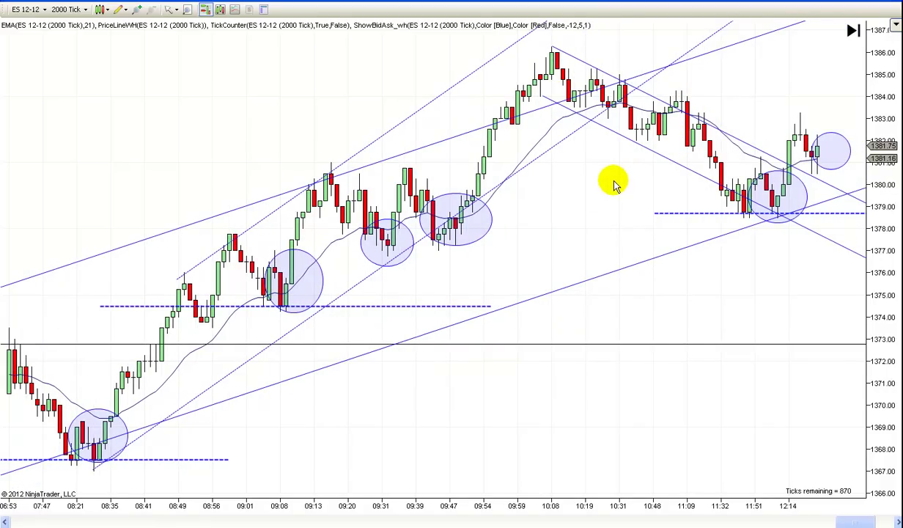
drag(615, 184, 622, 188)
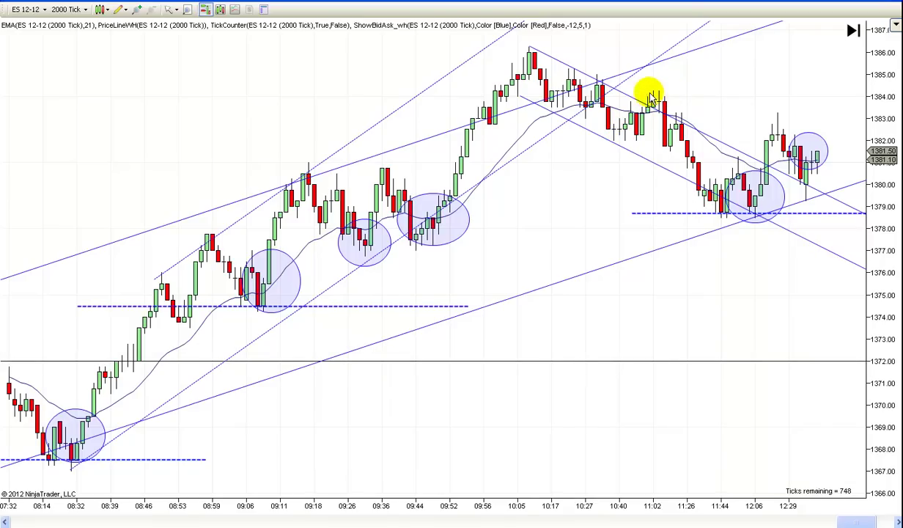
scroll(693, 88, up, 1)
scroll(704, 86, up, 2)
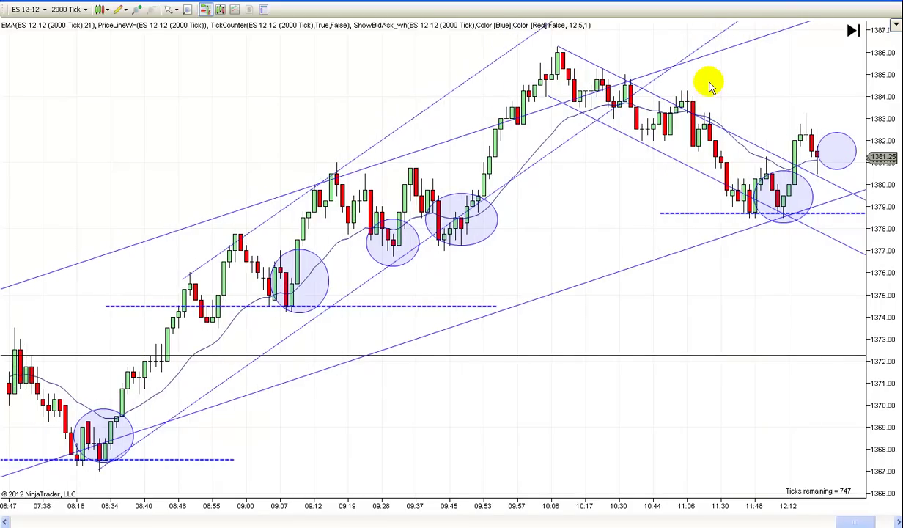
scroll(664, 91, down, 3)
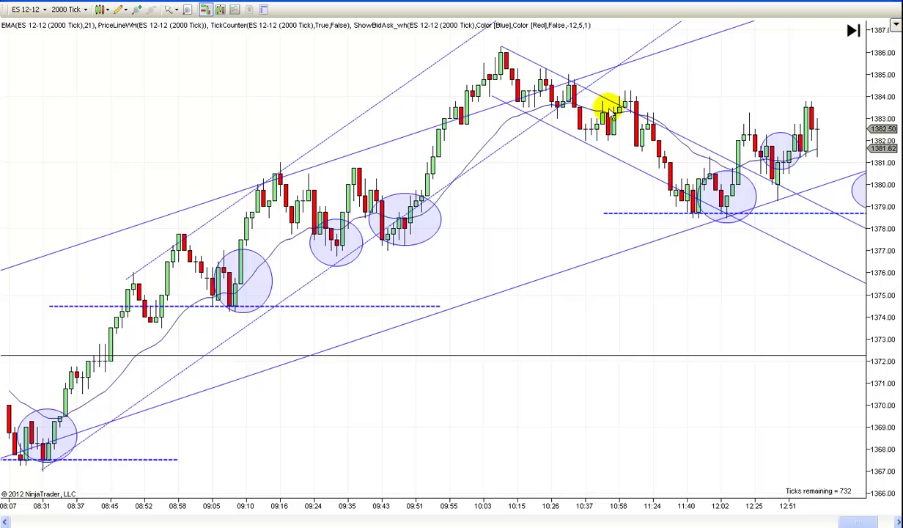
scroll(697, 87, up, 1)
scroll(697, 86, down, 5)
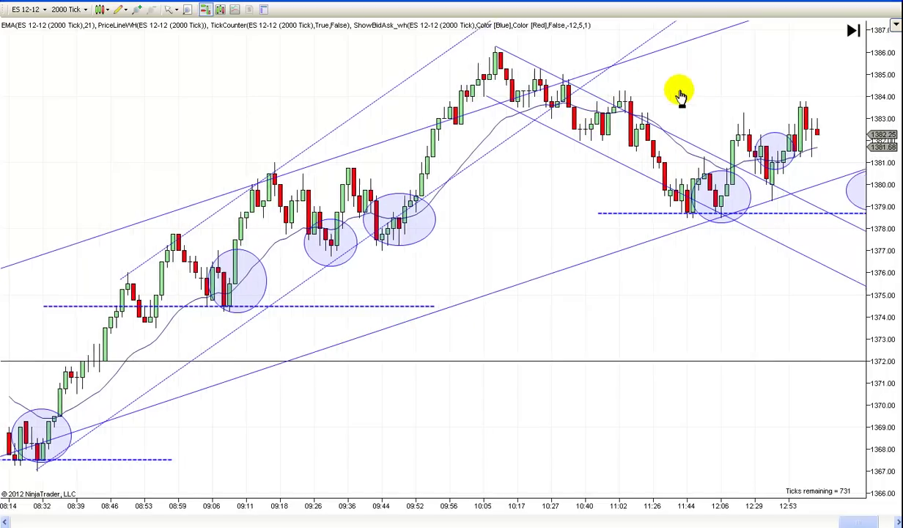
drag(659, 92, 575, 97)
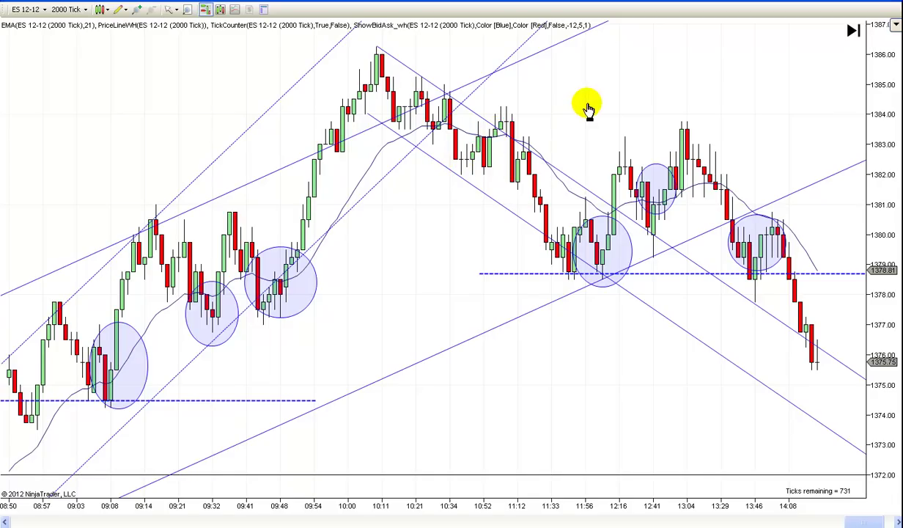
drag(583, 107, 533, 110)
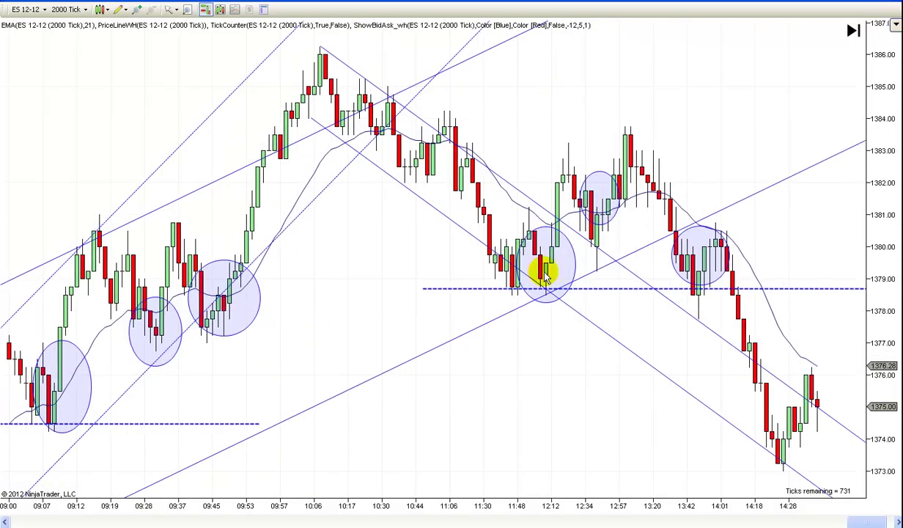
drag(530, 332, 562, 350)
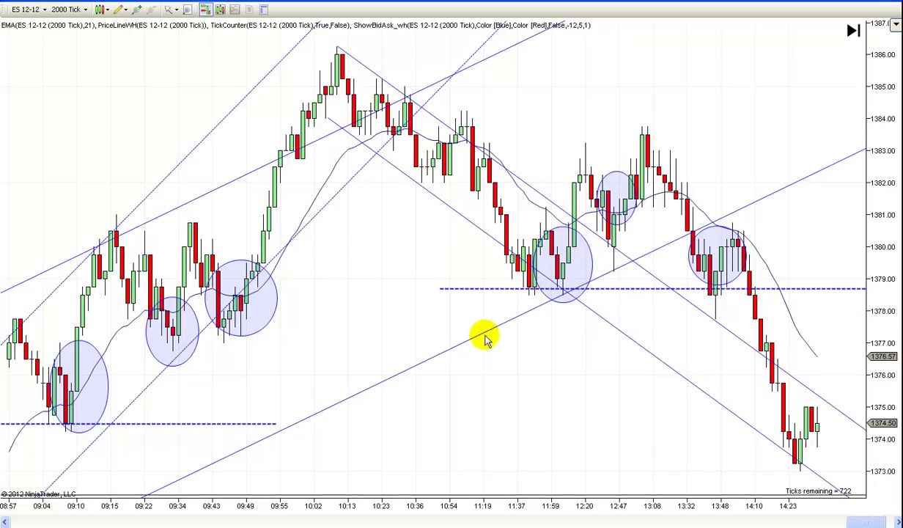
scroll(611, 373, up, 5)
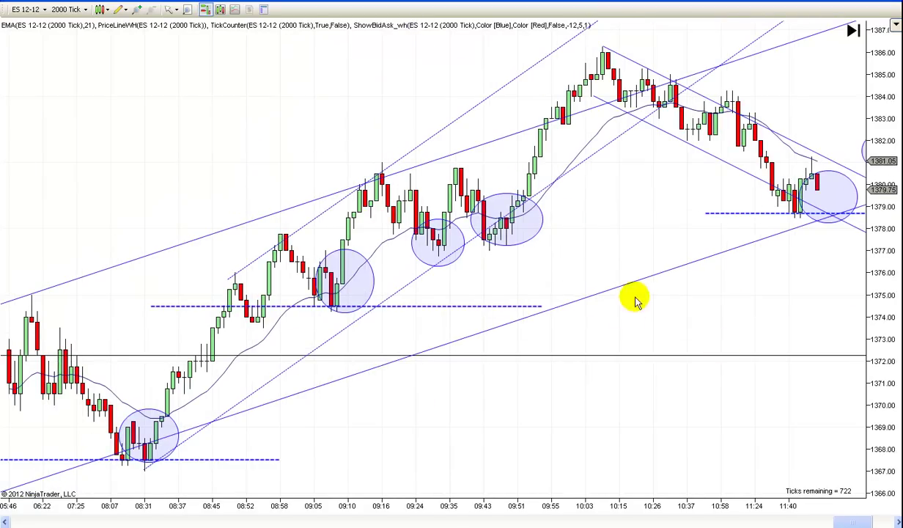
- Compare the main rising channel's lines from the overnight low with the circled 12:40 and 13:48 pullbacks and the afternoon sell-off
scroll(635, 345, up, 5)
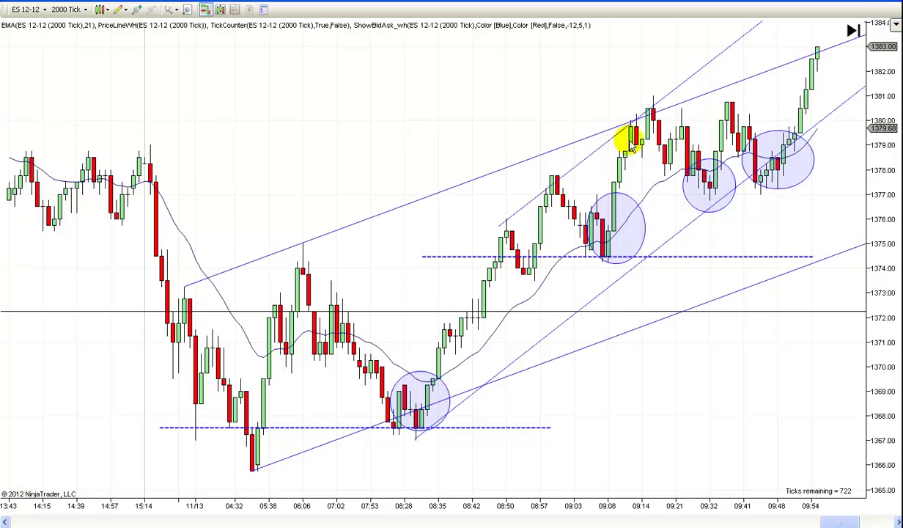
drag(314, 229, 385, 421)
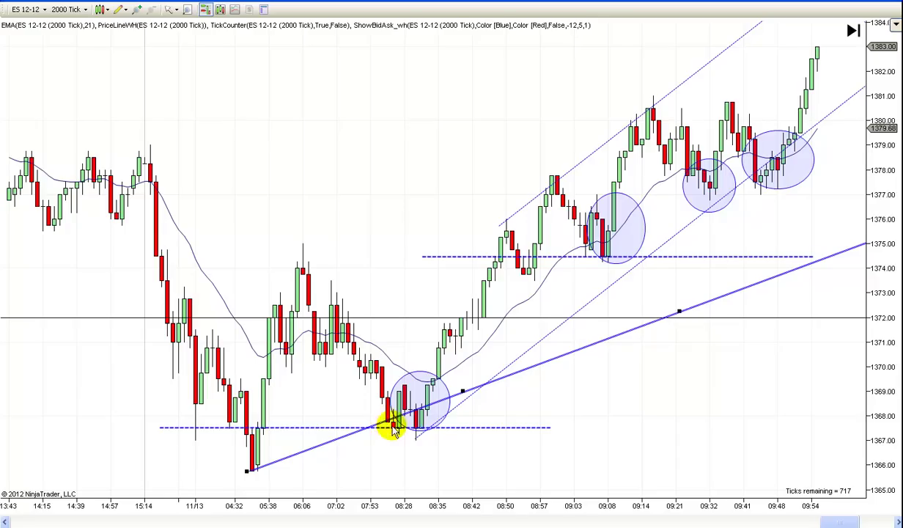
drag(435, 407, 368, 220)
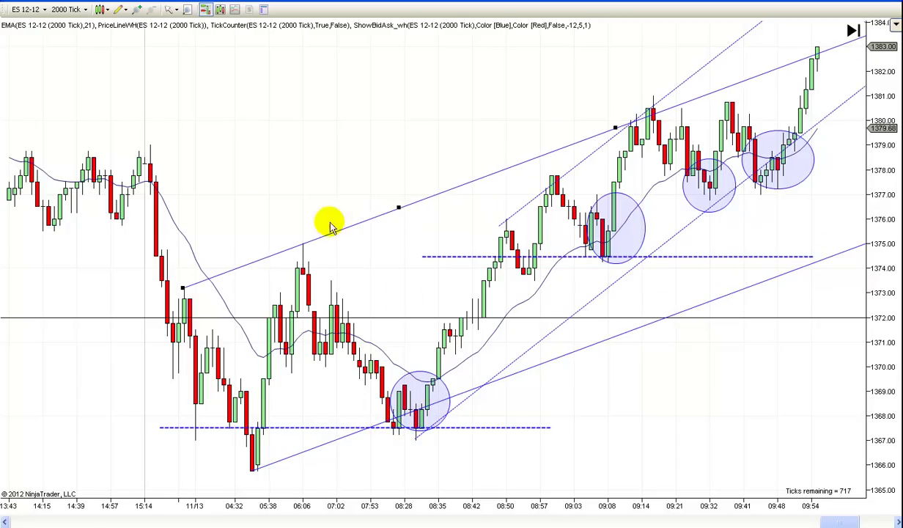
drag(581, 406, 381, 356)
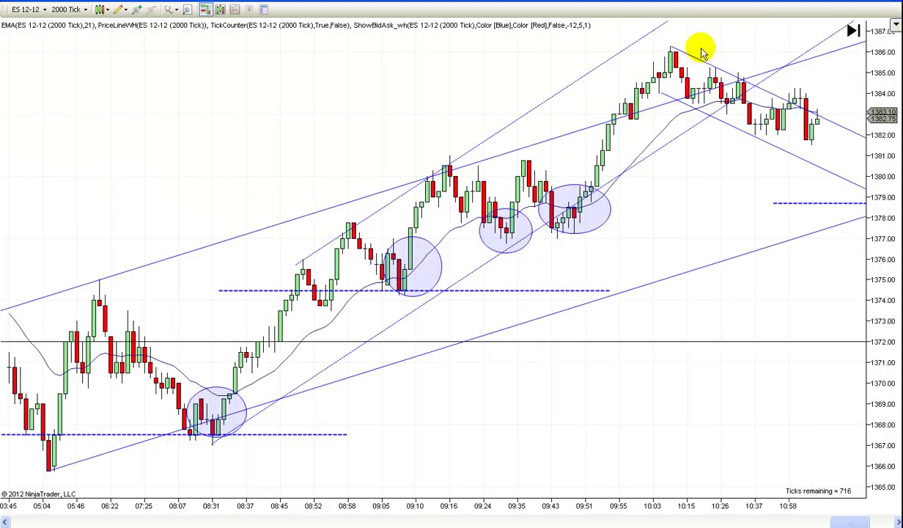
scroll(506, 442, down, 10)
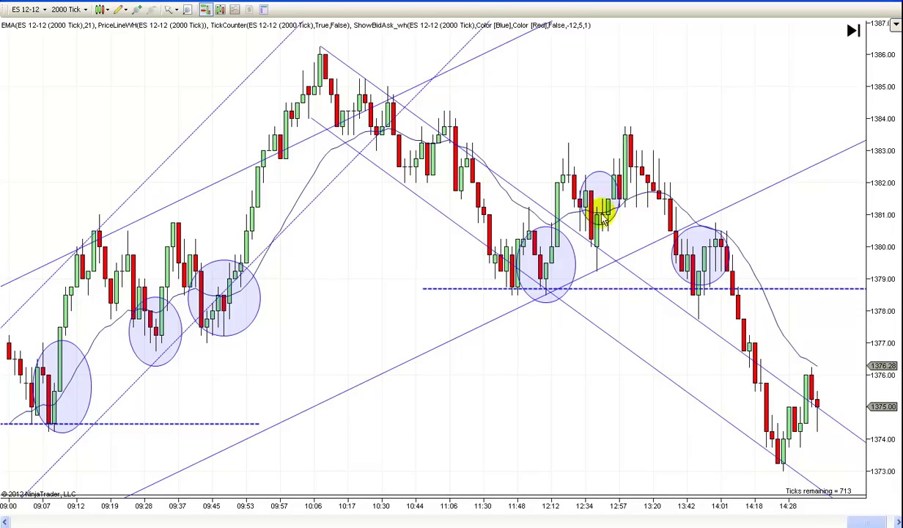
scroll(550, 330, down, 3)
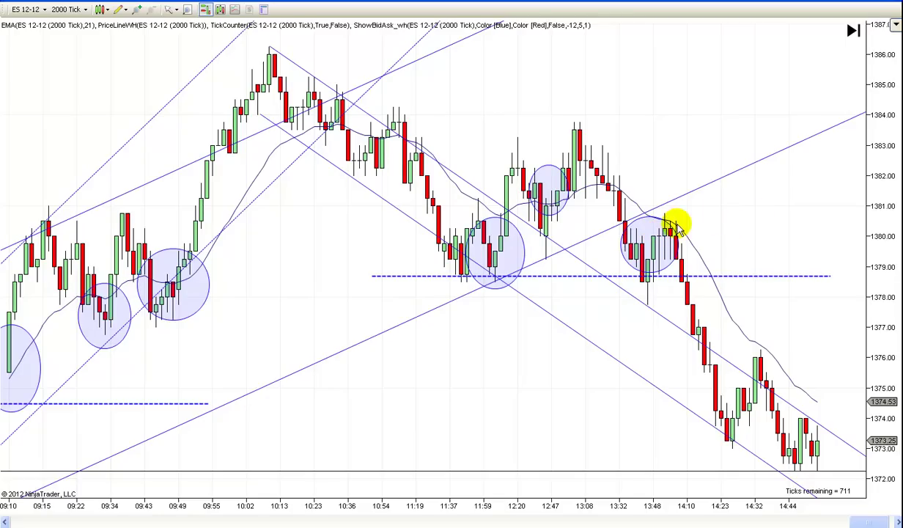
drag(772, 221, 712, 228)
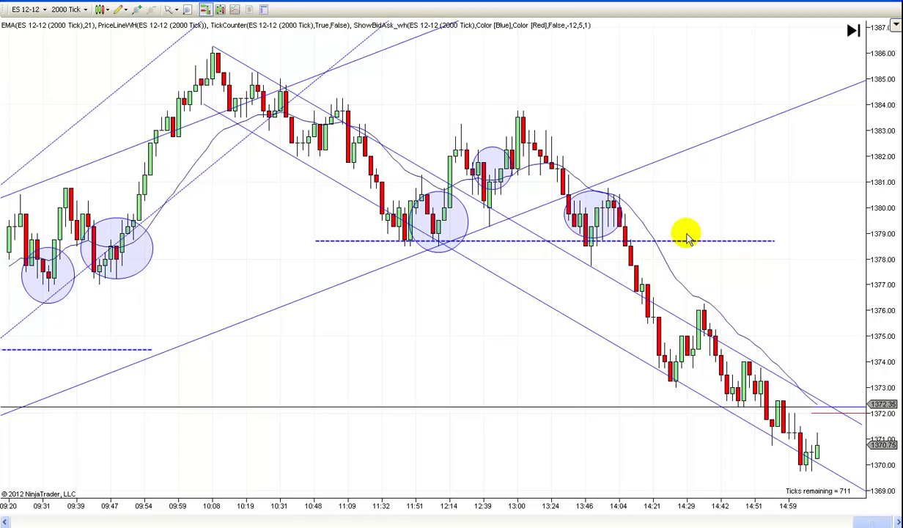
drag(696, 198, 686, 202)
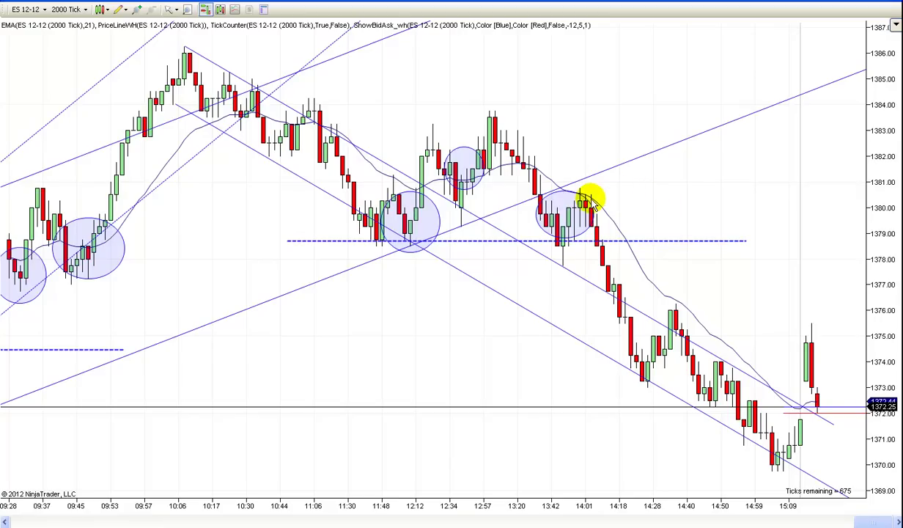
- Review the falling channel from the 10:08 high against the morning's circled pullbacks and the after-hours bars
scroll(353, 354, up, 5)
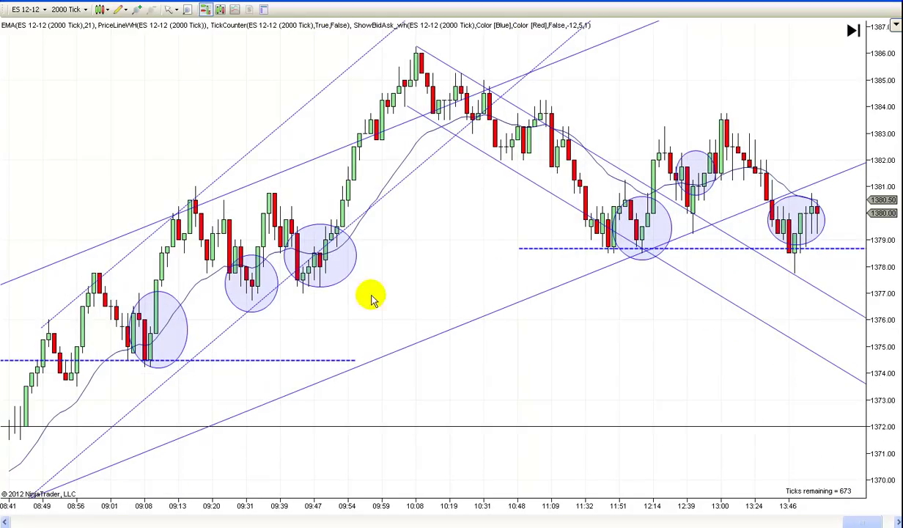
scroll(628, 344, up, 1)
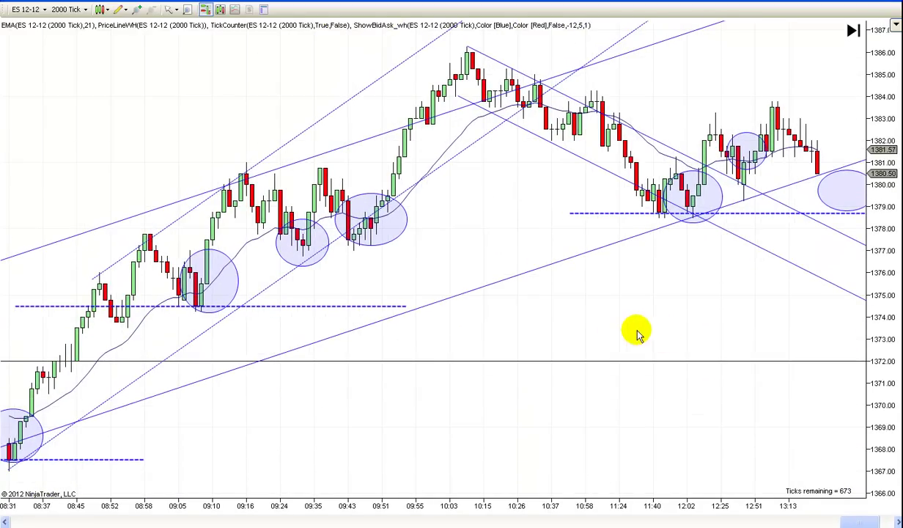
scroll(642, 328, up, 3)
scroll(608, 322, down, 10)
scroll(286, 332, down, 3)
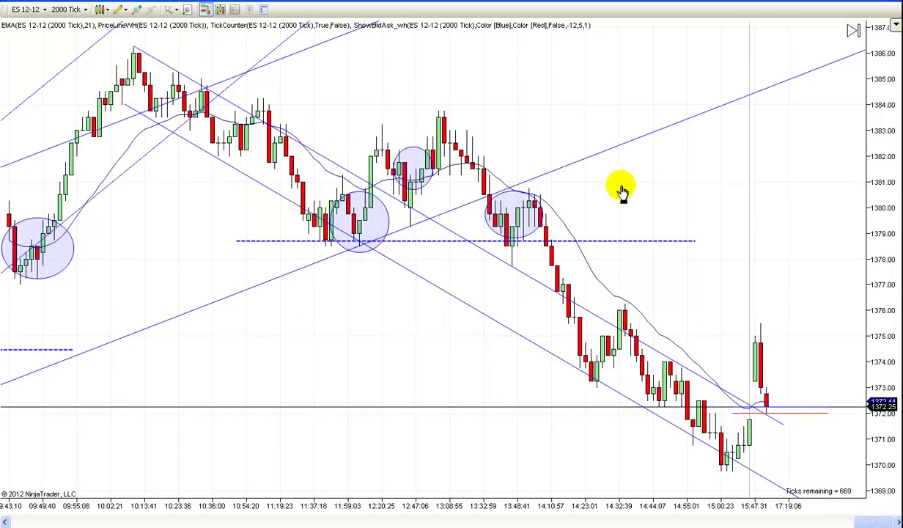
scroll(621, 190, up, 3)
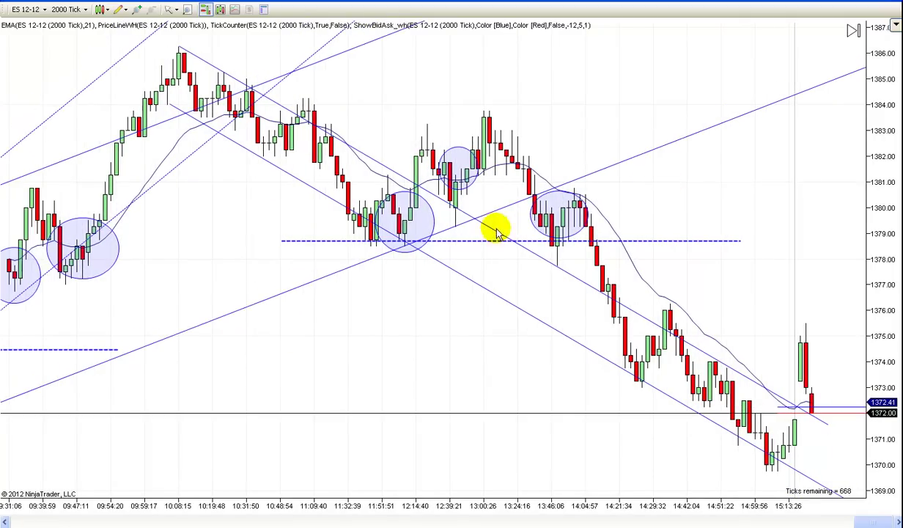
drag(407, 281, 531, 356)
scroll(527, 353, down, 3)
scroll(530, 355, up, 3)
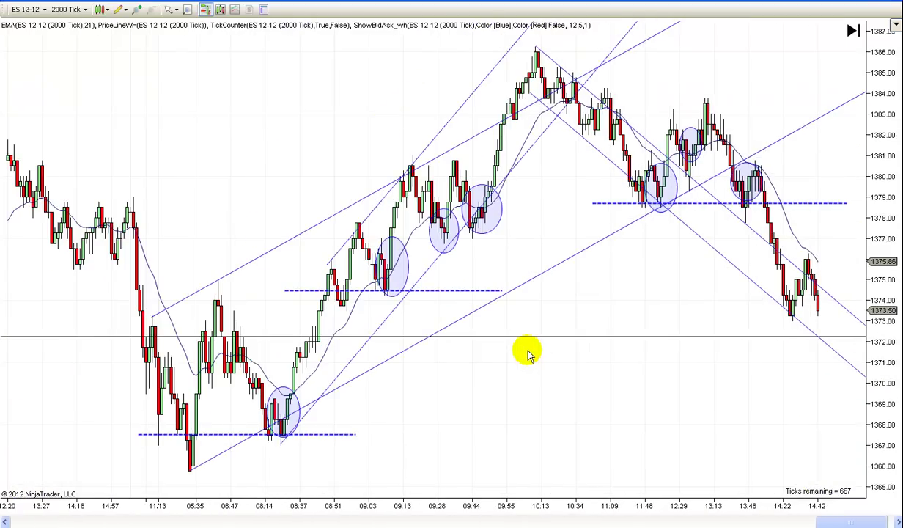
- Examine the whole session's rising and falling channels, circled pullbacks and dashed support lines on the compressed chart
scroll(642, 460, down, 3)
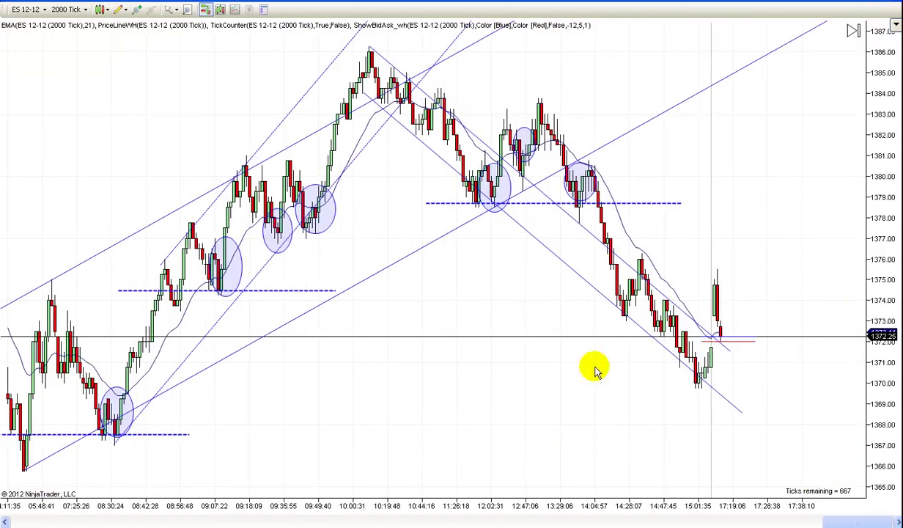
scroll(531, 431, up, 1)
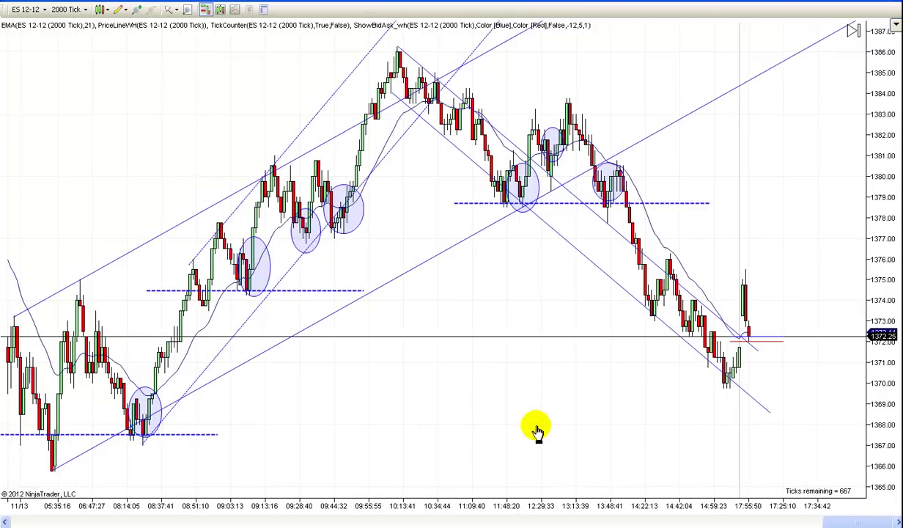
drag(536, 431, 541, 429)
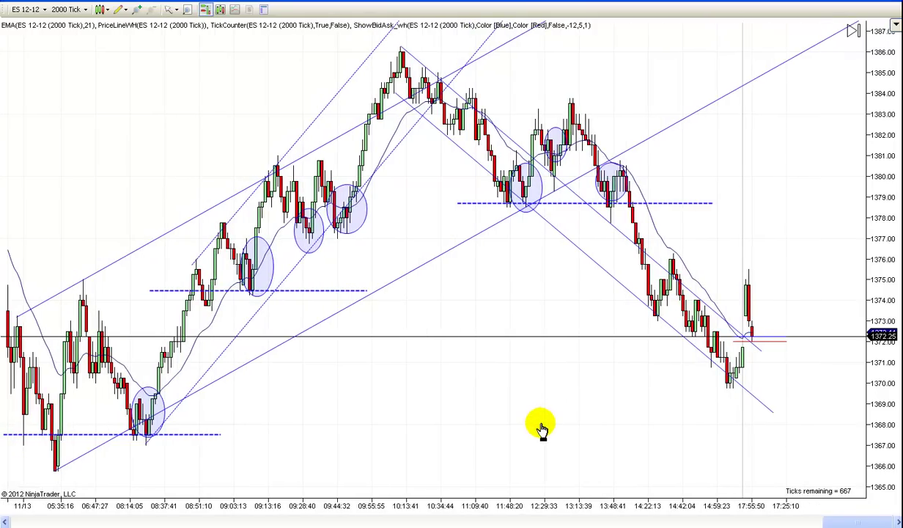
drag(541, 429, 554, 423)
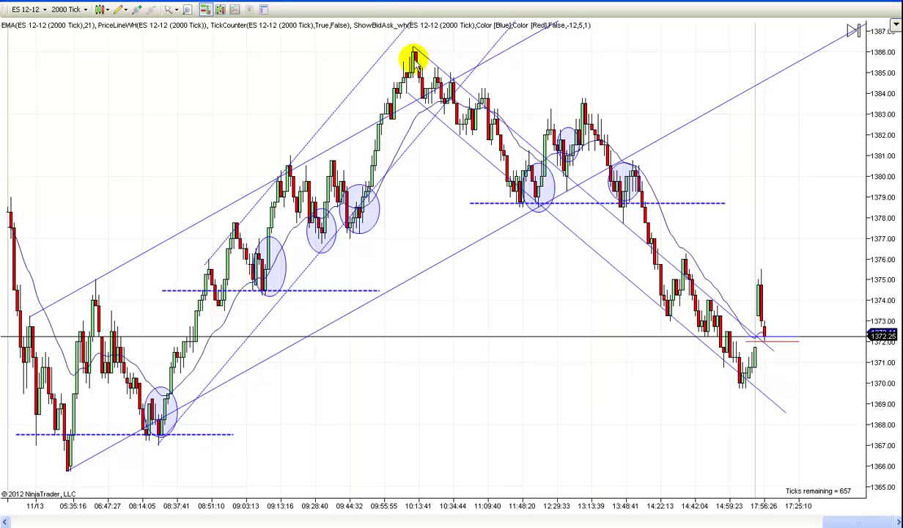
drag(464, 375, 476, 380)
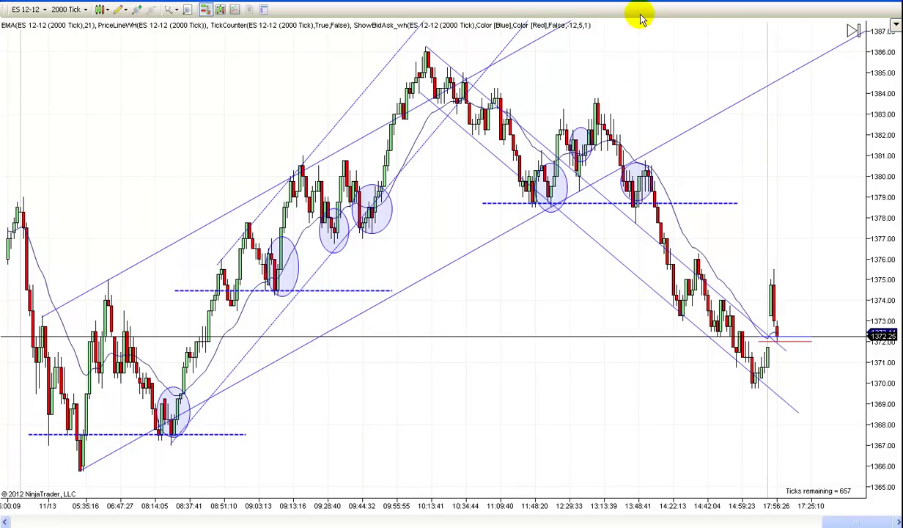
scroll(605, 262, down, 2)
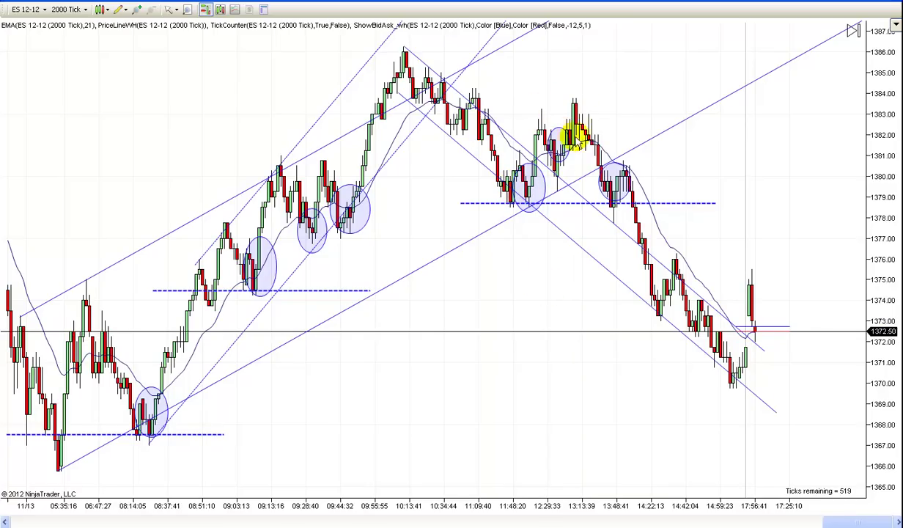
scroll(596, 288, down, 2)
scroll(478, 273, up, 3)
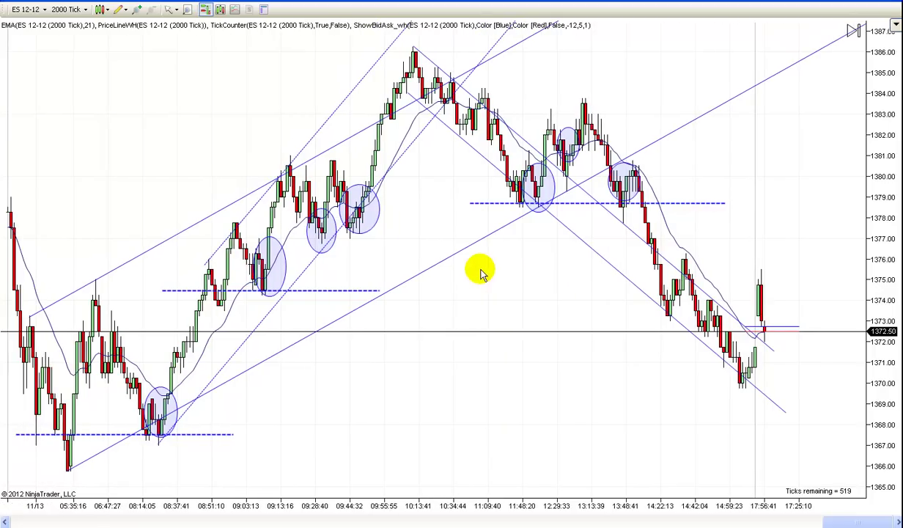
scroll(694, 177, down, 3)
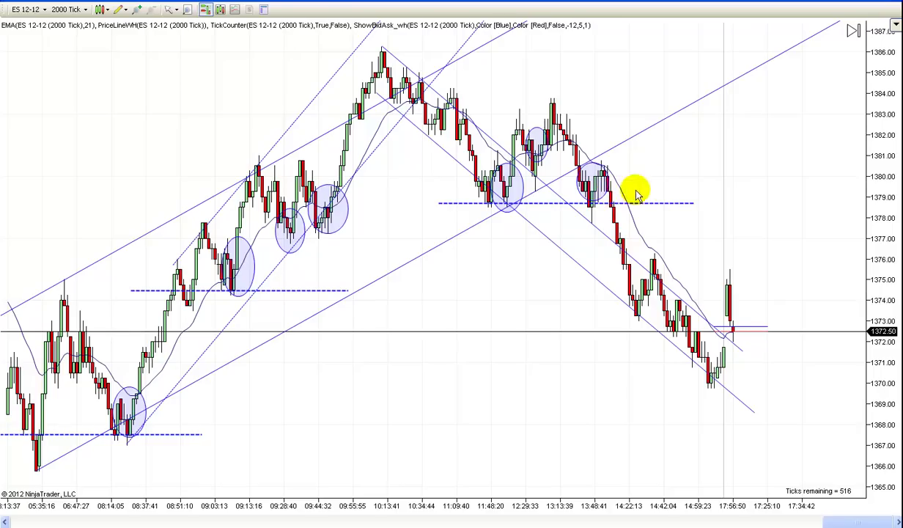
scroll(653, 189, down, 1)
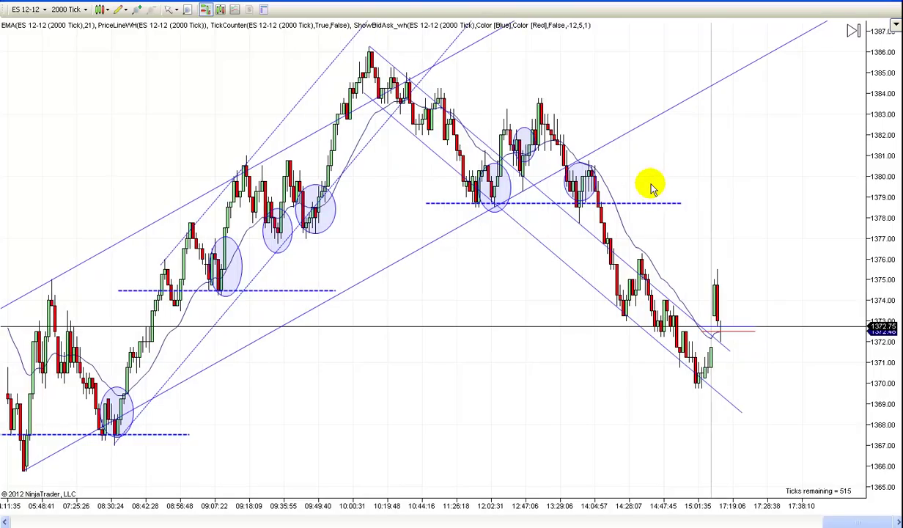
scroll(660, 189, up, 4)
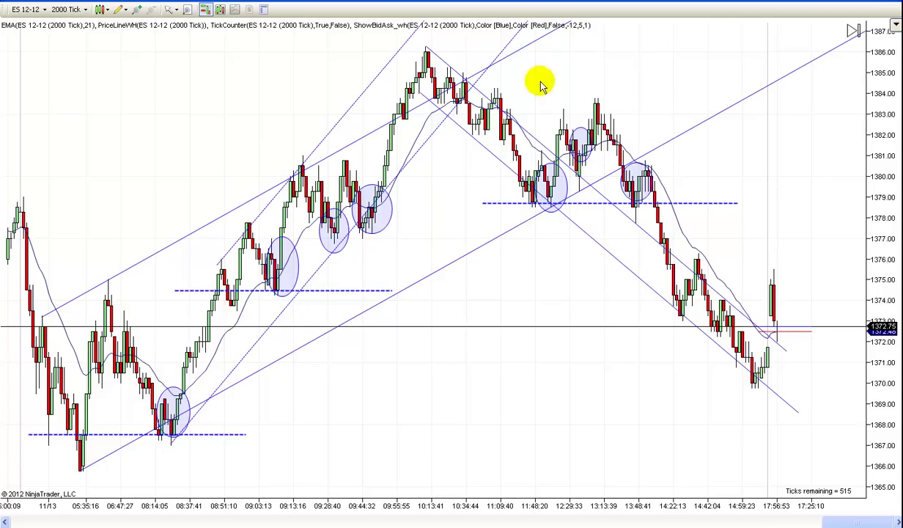
drag(544, 258, 511, 271)
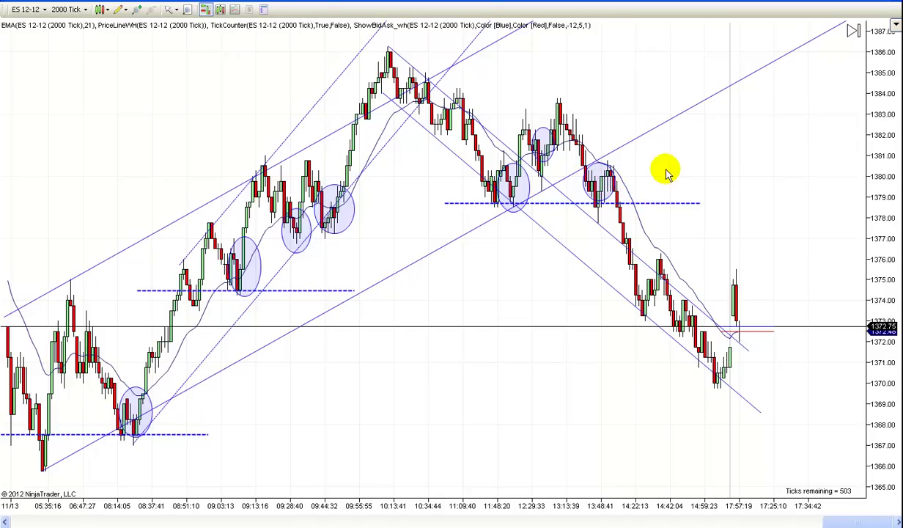
- Move the afternoon's dashed support line to about 1380.25 and draw a falling line from the 13:00 high near 1384 to about 1375.5
scroll(667, 175, up, 3)
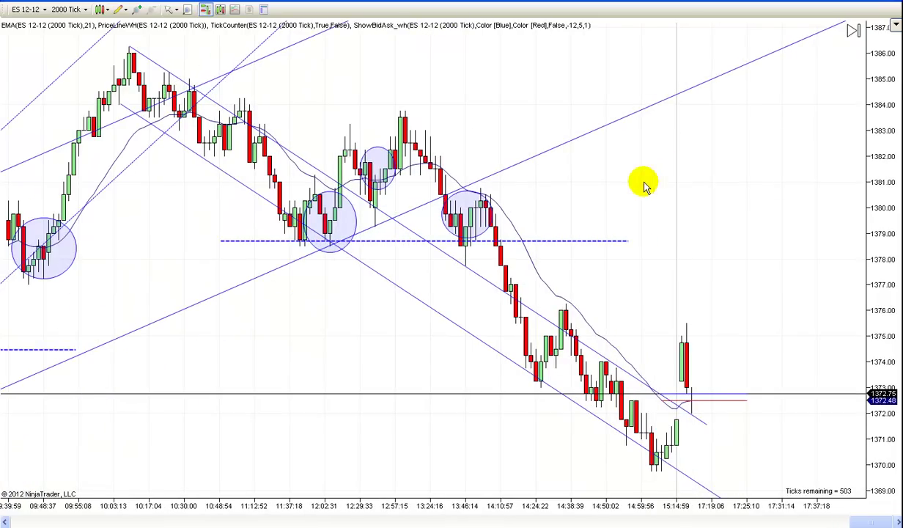
scroll(645, 184, up, 2)
scroll(648, 183, up, 1)
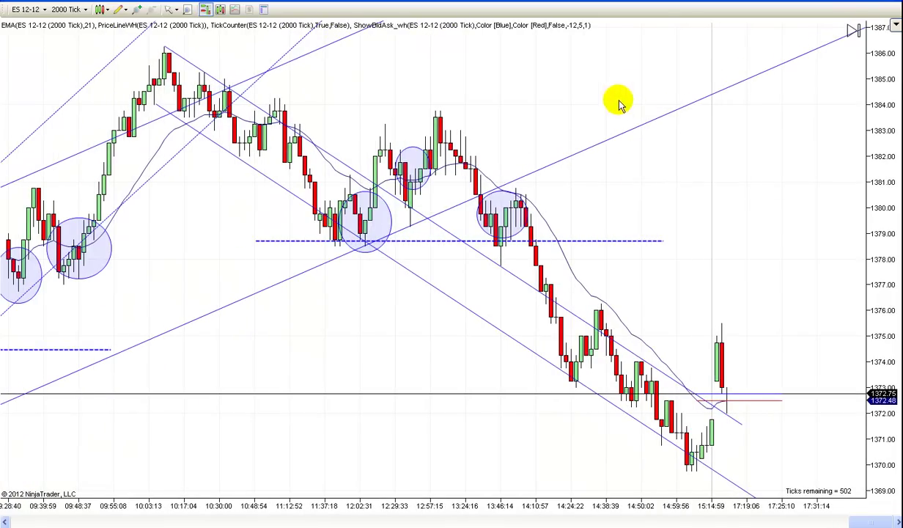
scroll(579, 192, up, 1)
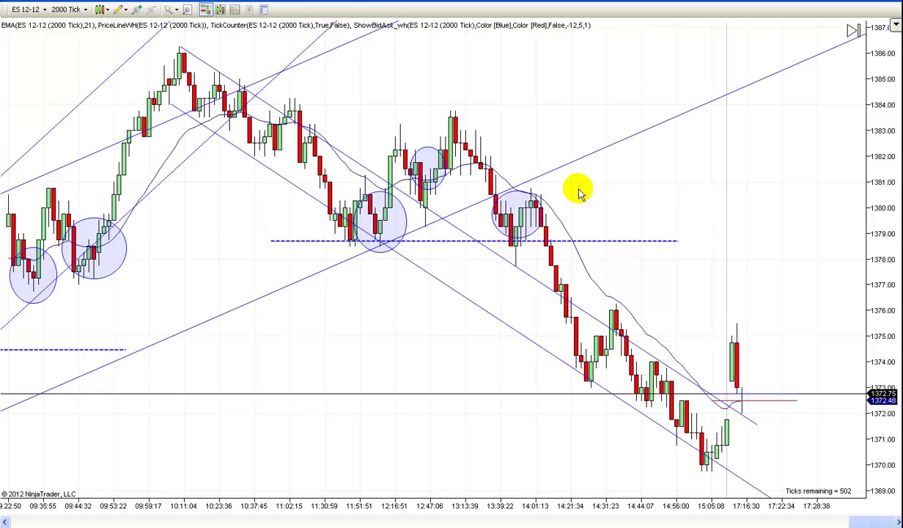
drag(578, 192, 602, 192)
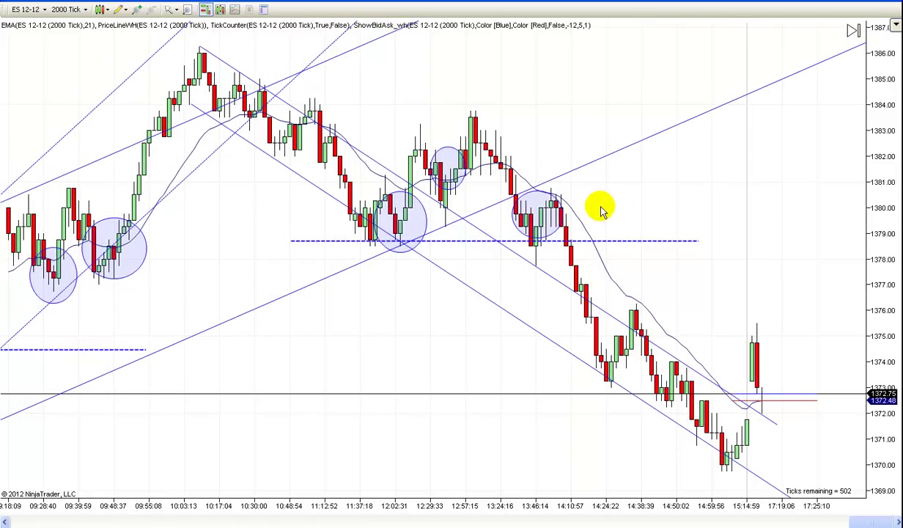
drag(512, 239, 599, 200)
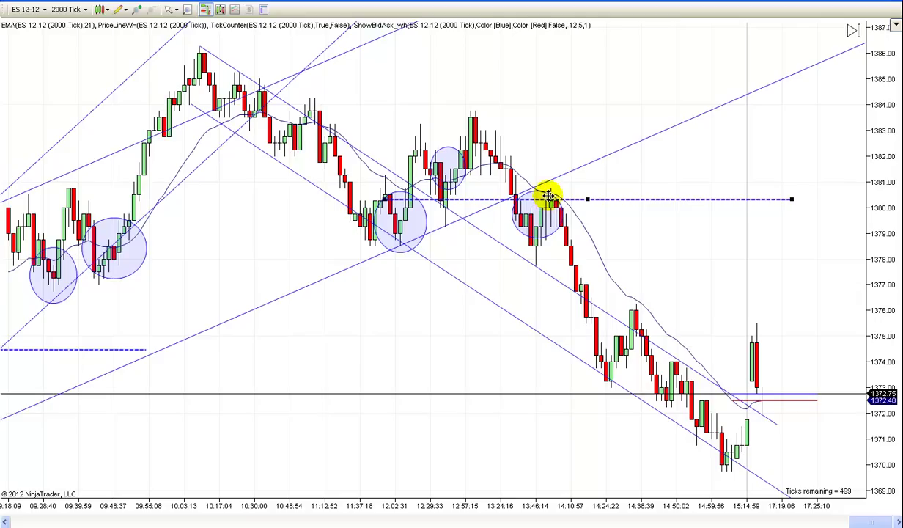
click(120, 9)
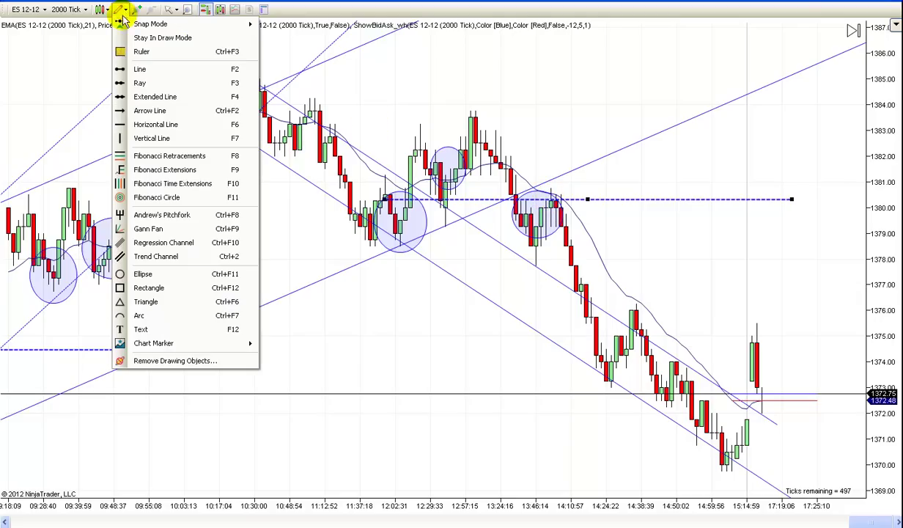
click(128, 69)
mouse_move(473, 110)
mouse_down()
mouse_move(680, 375)
mouse_move(687, 327)
mouse_up()
click(687, 328)
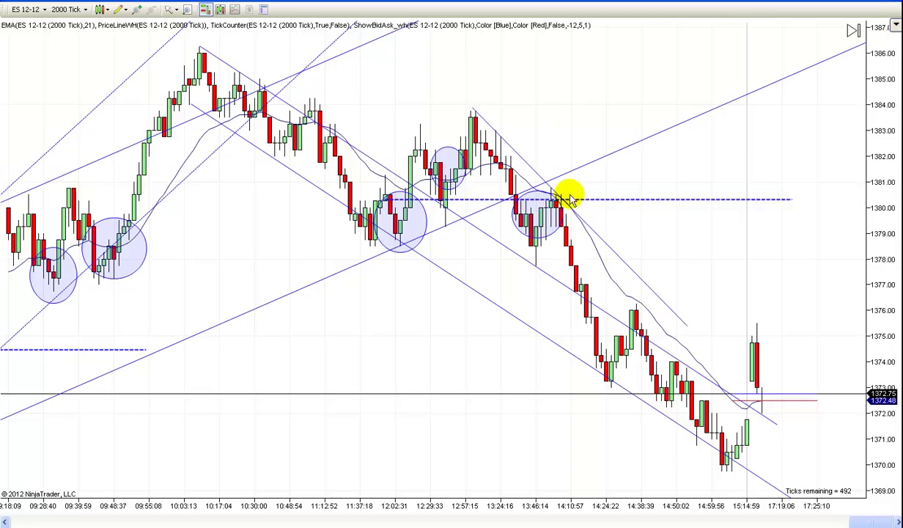
- Return the dashed support line to about 1378.75 under the circled lows and delete the falling line from the 13:00 high
drag(463, 198, 436, 241)
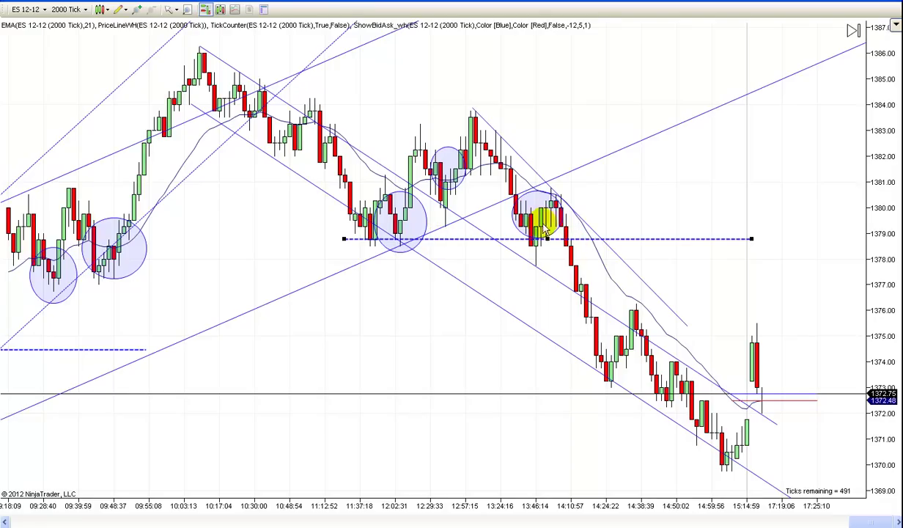
click(422, 277)
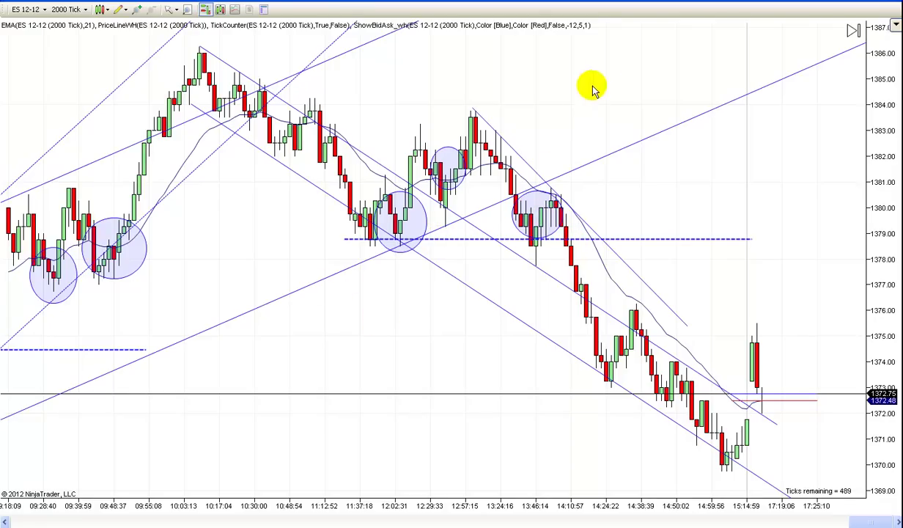
drag(653, 212, 691, 204)
click(616, 215)
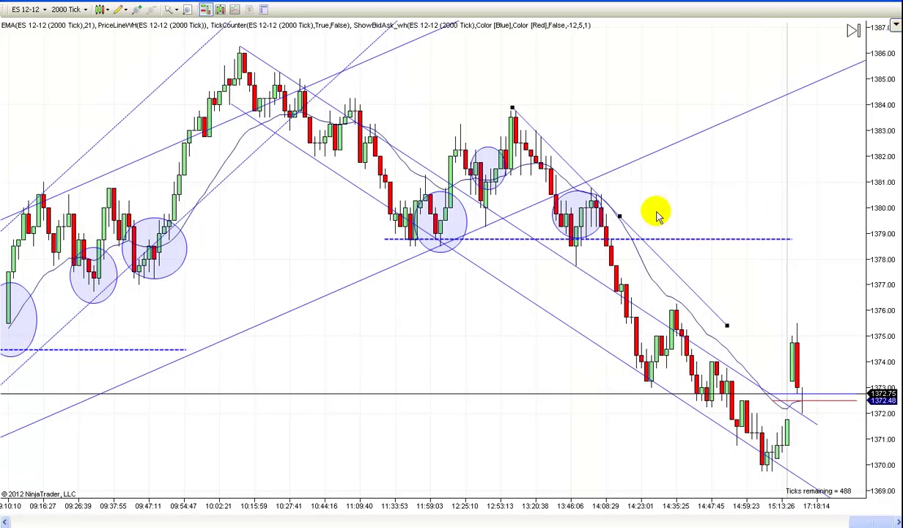
key(Delete)
drag(669, 204, 701, 208)
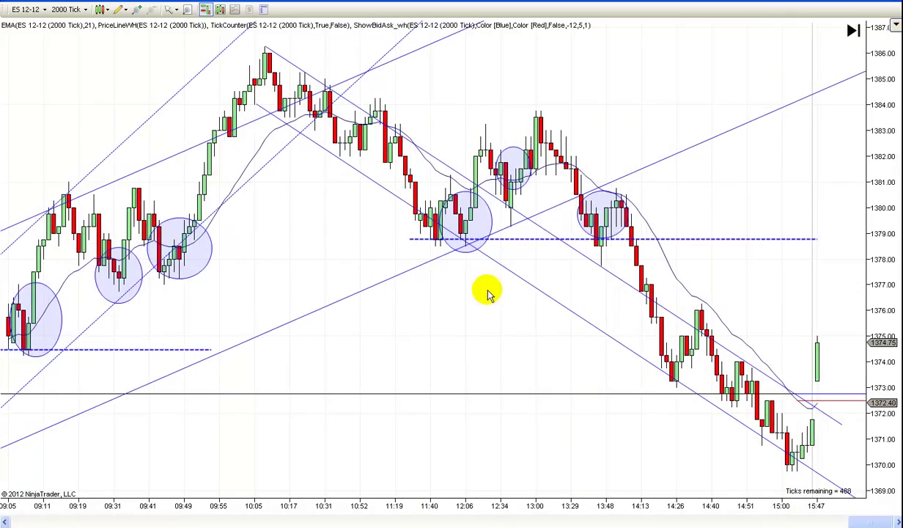
- Review the full 11/13 session's rising and falling channels and the afternoon's dashed support line against the newest after-hours bars
scroll(469, 308, down, 2)
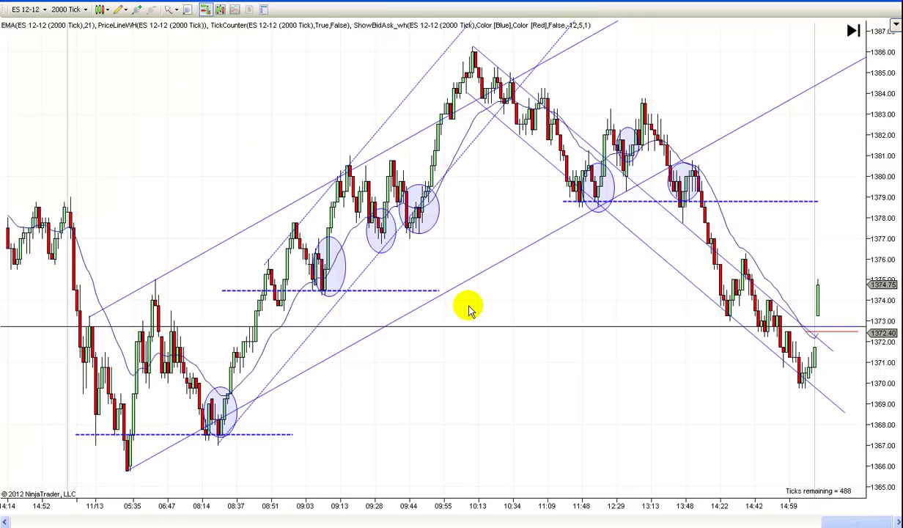
drag(588, 396, 513, 396)
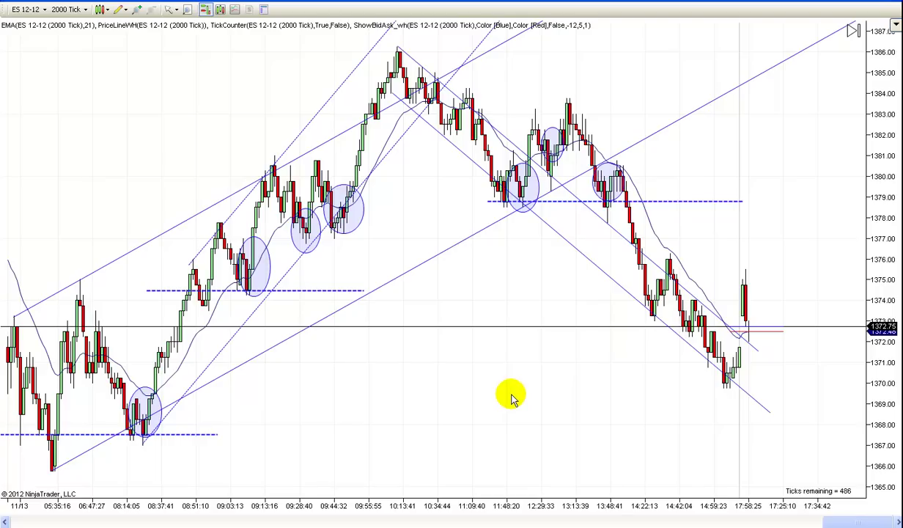
drag(512, 398, 520, 395)
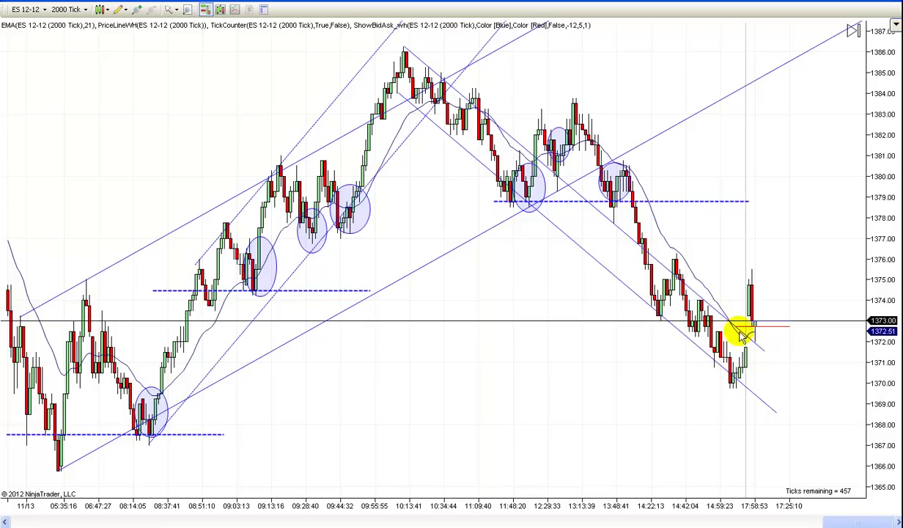
drag(674, 393, 697, 397)
drag(637, 373, 703, 392)
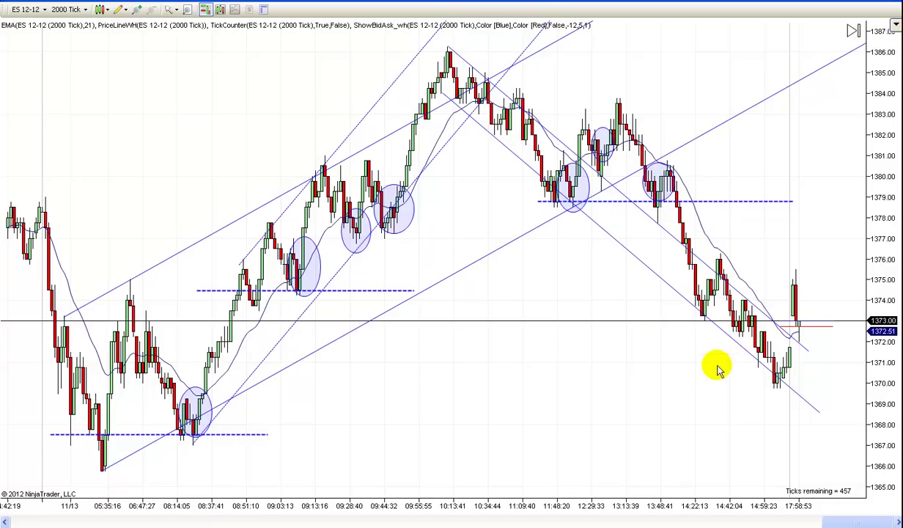
drag(665, 378, 627, 382)
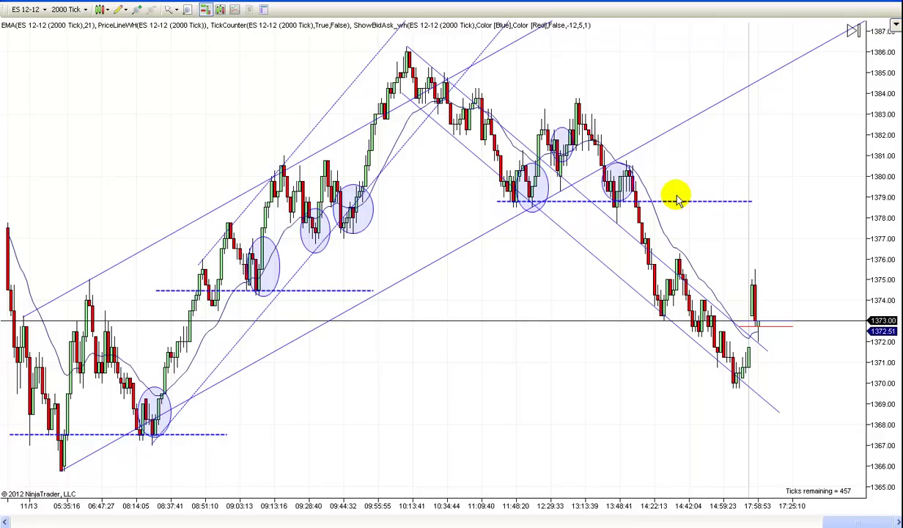
drag(699, 177, 674, 180)
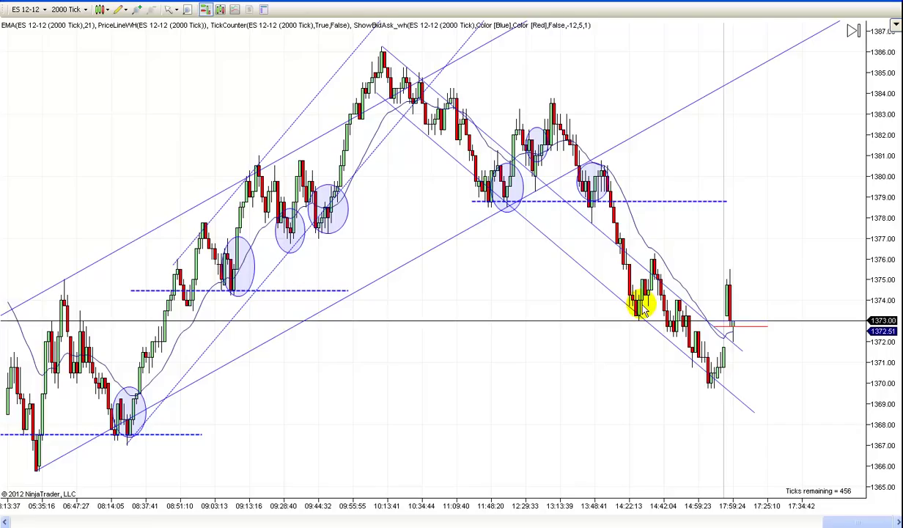
drag(580, 380, 647, 374)
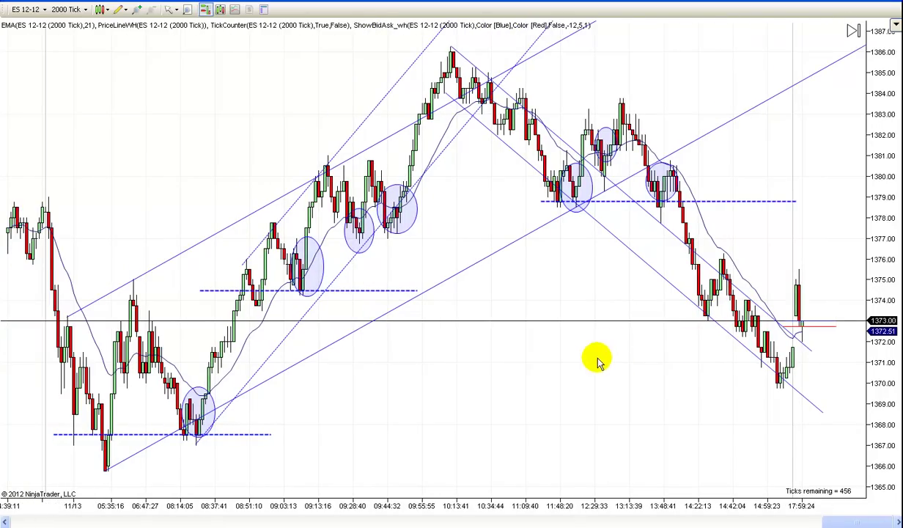
scroll(597, 361, up, 1)
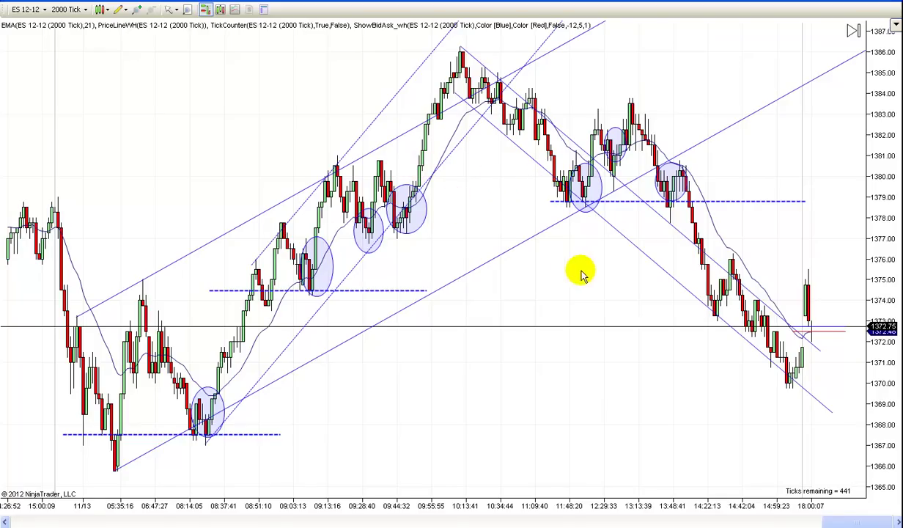
scroll(581, 273, up, 1)
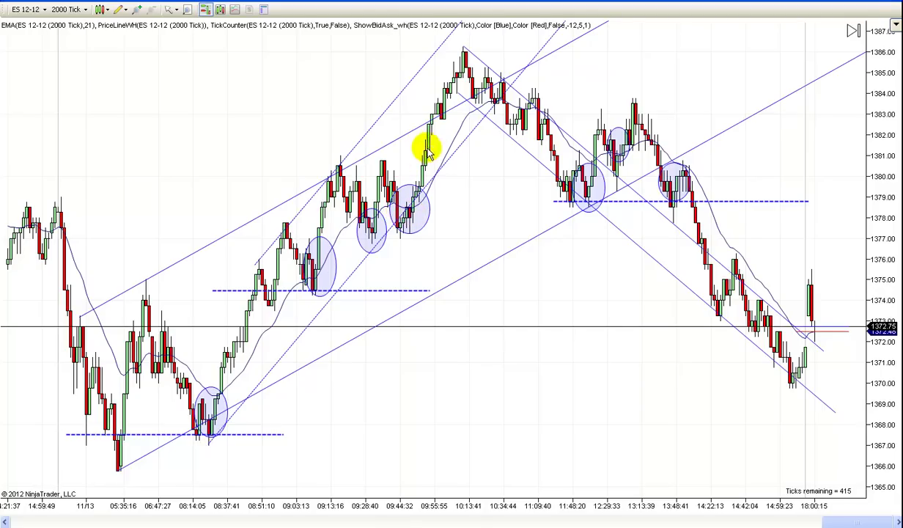
drag(497, 213, 470, 196)
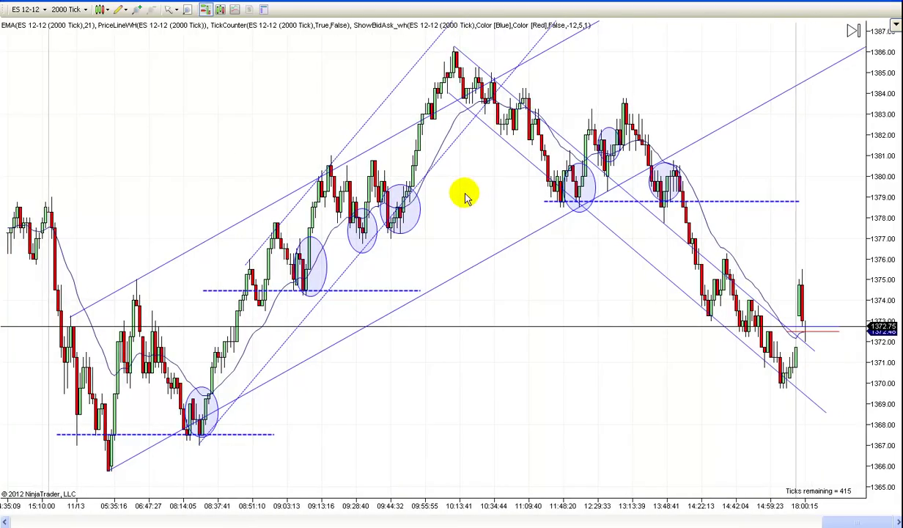
drag(462, 194, 477, 198)
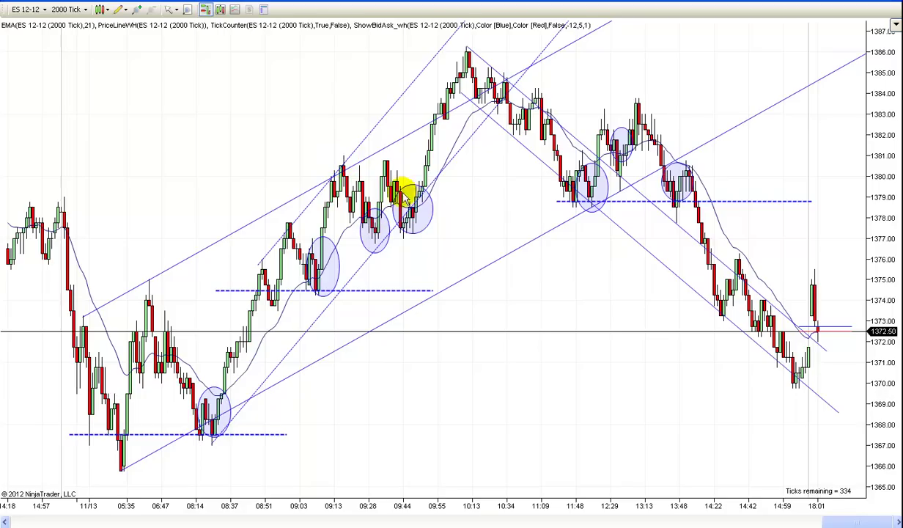
scroll(591, 322, right, 2)
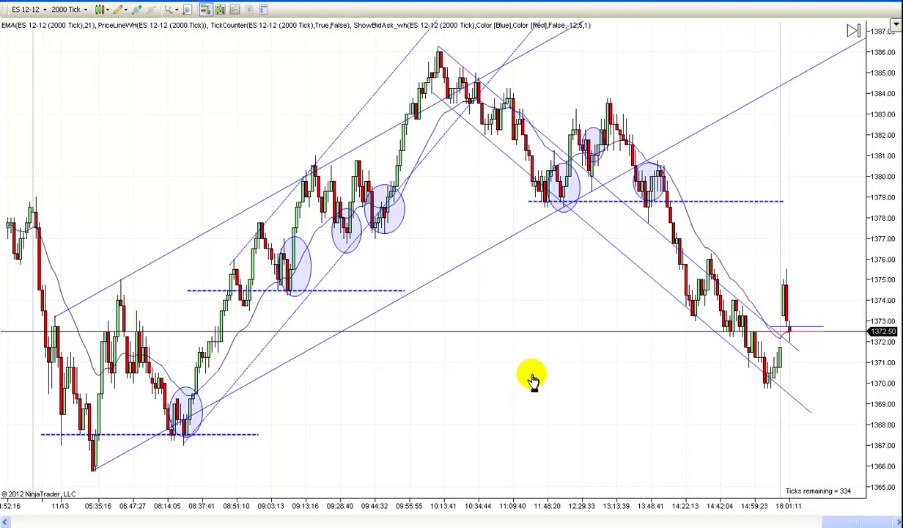
scroll(605, 317, left, 2)
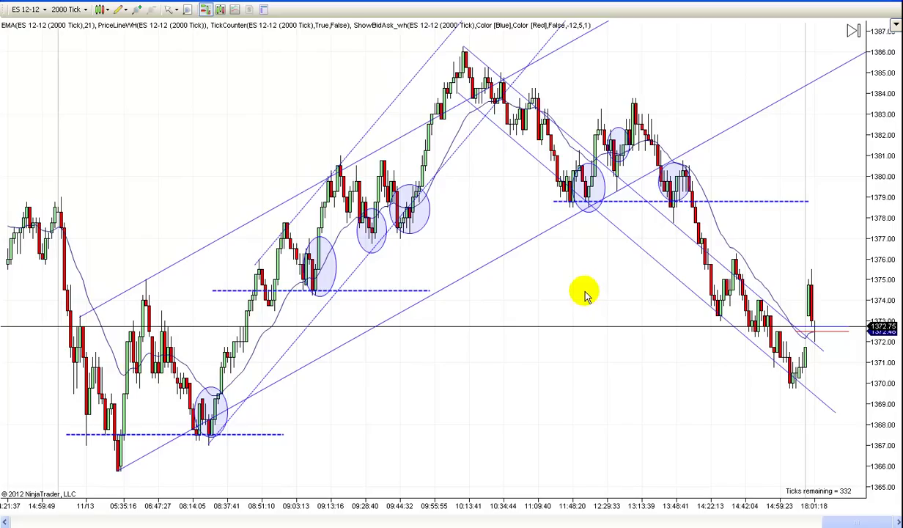
drag(584, 295, 601, 292)
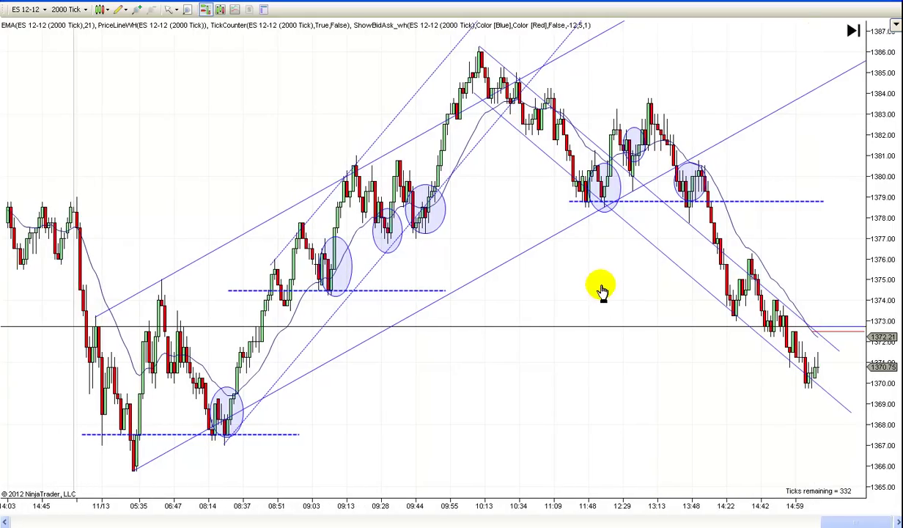
drag(602, 291, 623, 292)
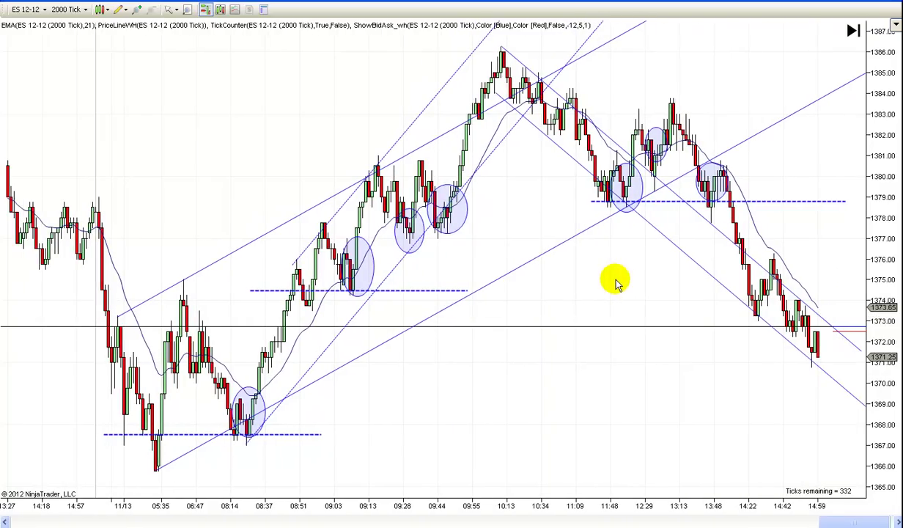
drag(636, 272, 580, 278)
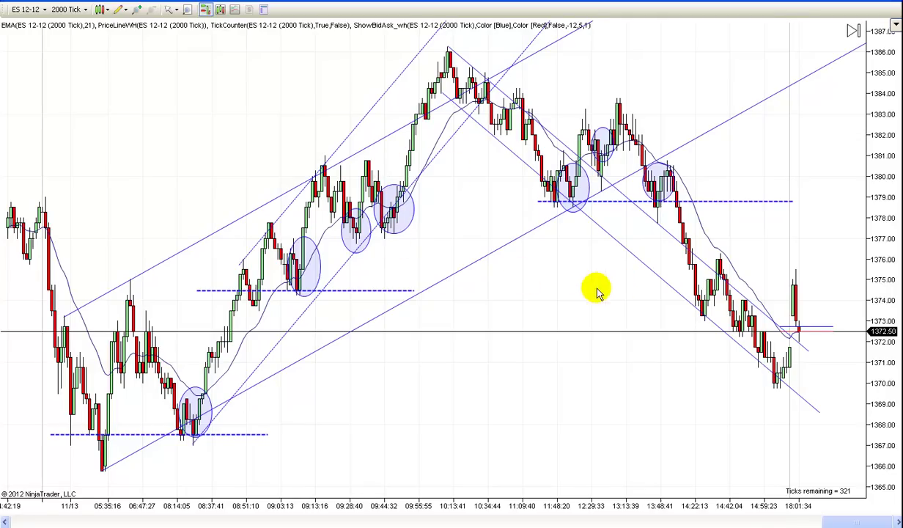
drag(597, 291, 607, 282)
mouse_move(514, 302)
mouse_down()
mouse_move(552, 306)
mouse_move(498, 299)
mouse_up()
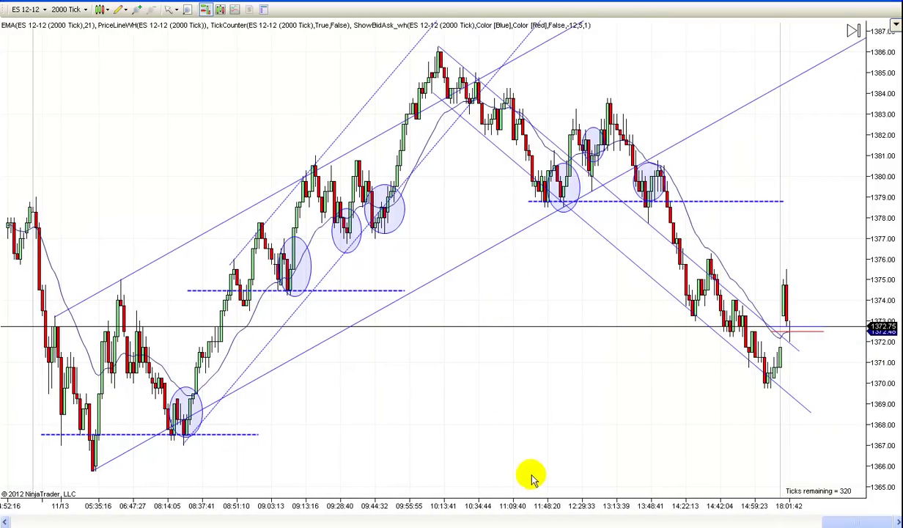
drag(514, 423, 540, 429)
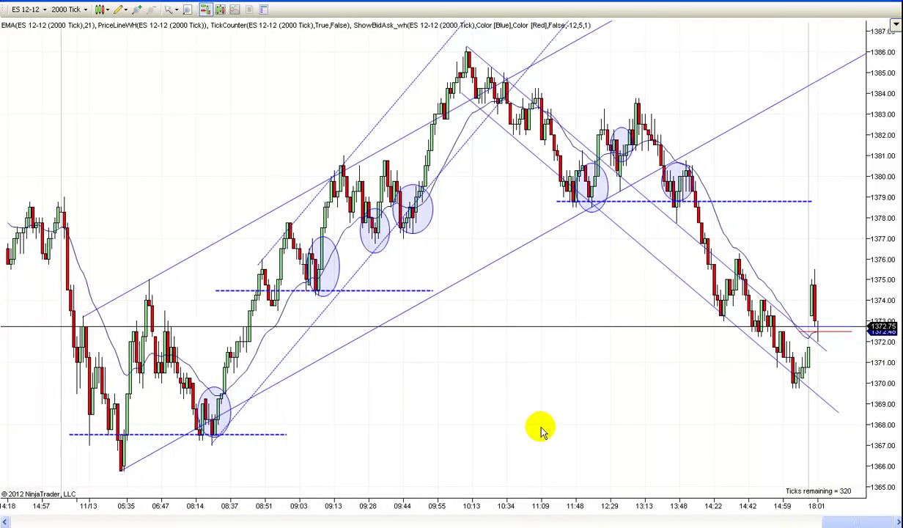